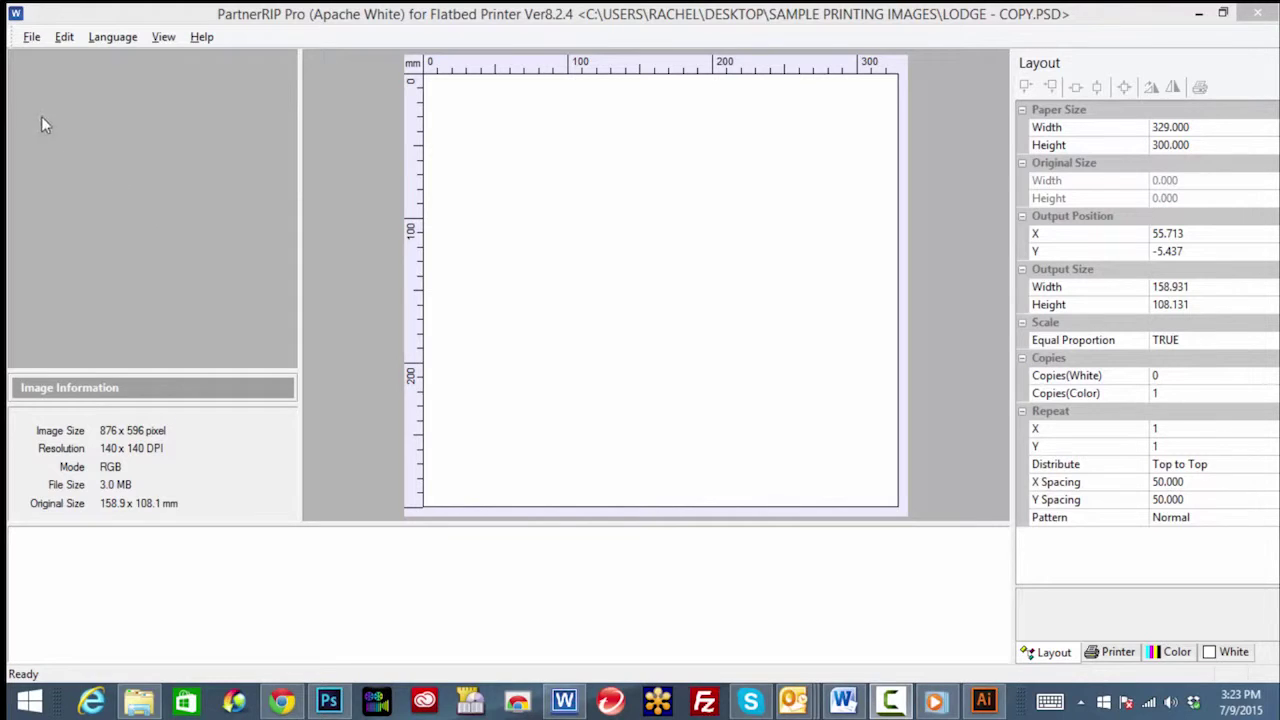
Open lep_tiger_swallowtail_butterfly06.jpg onto the print layout.
click(31, 37)
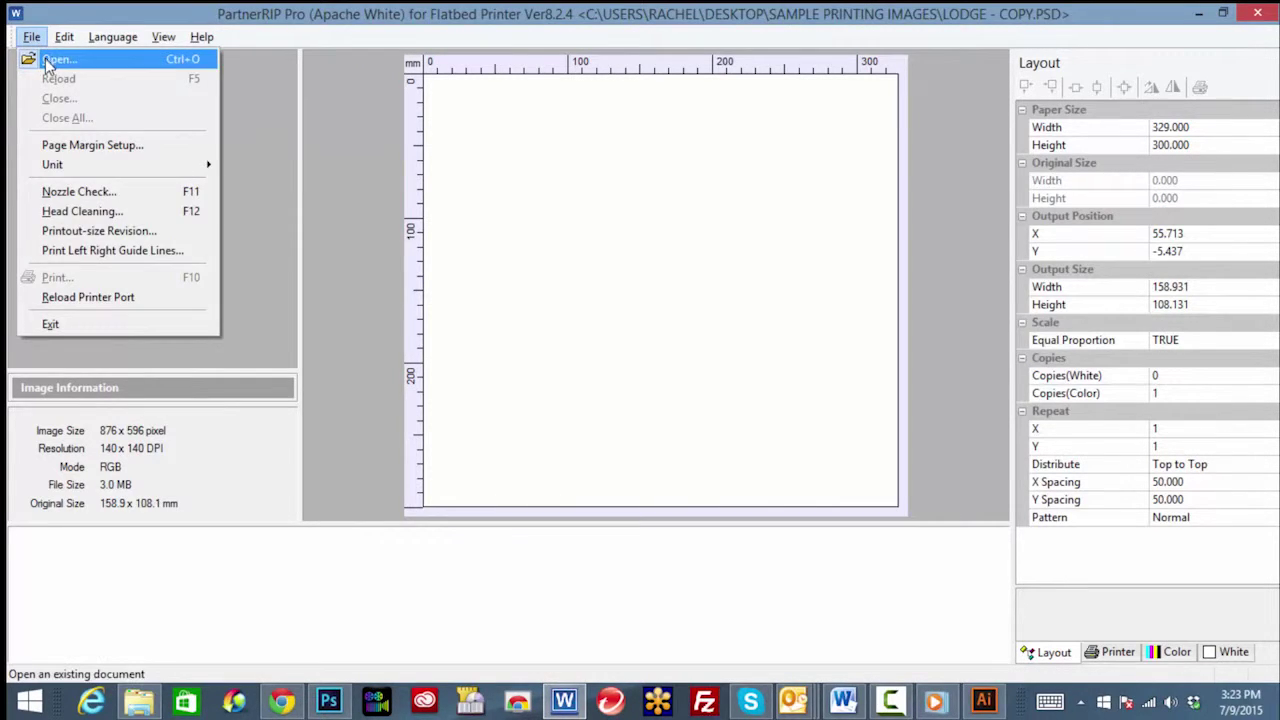
click(46, 61)
click(607, 287)
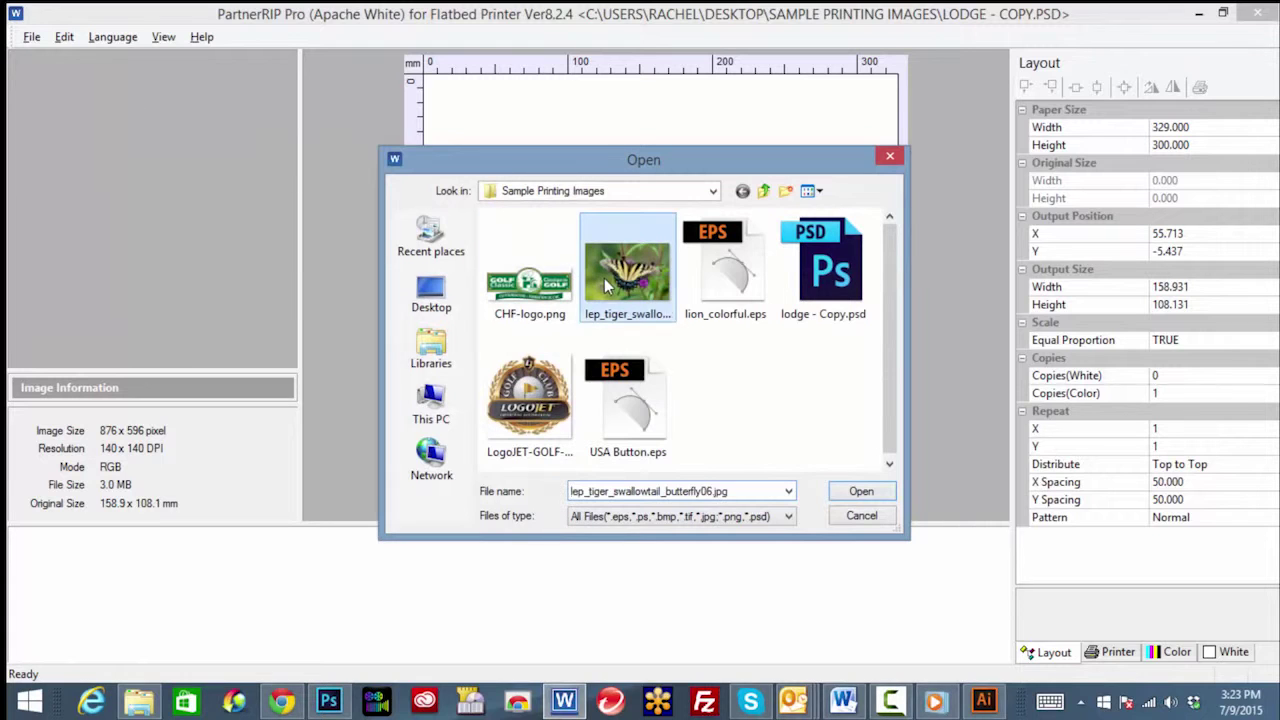
click(845, 489)
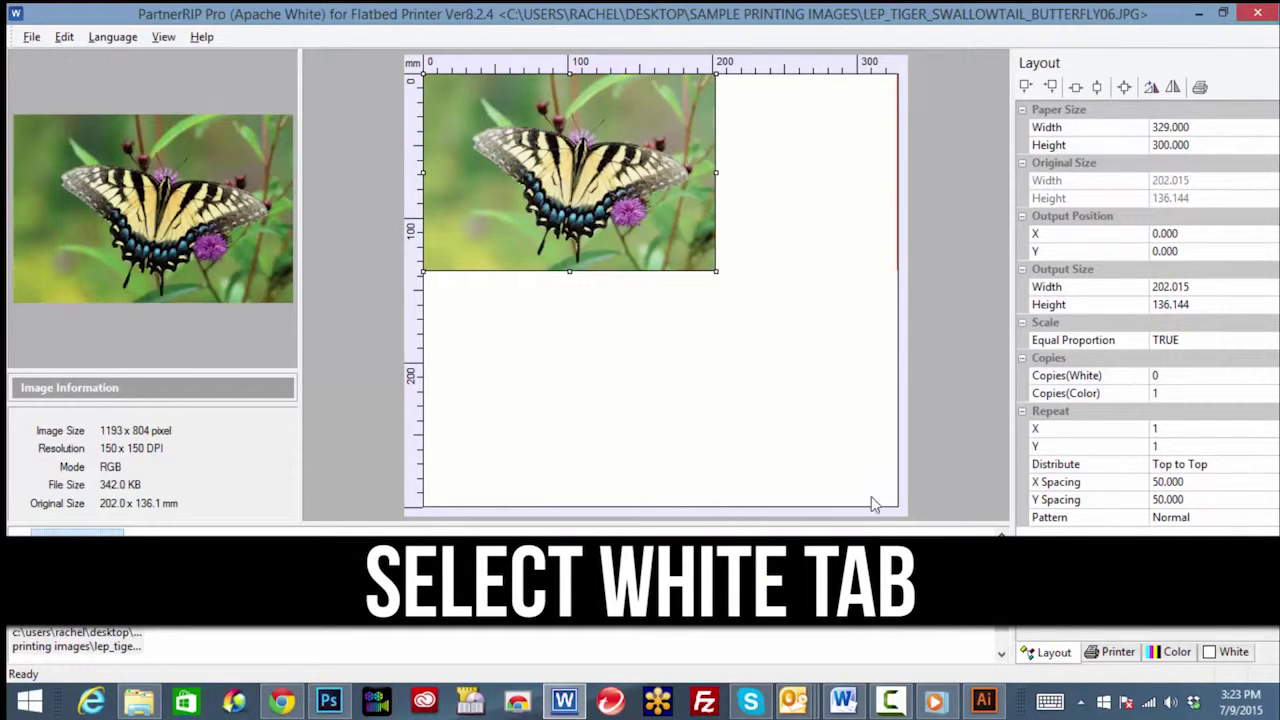
Preview the white layer, set White Layer Generation to Fill All Area, then return to Color view.
click(1218, 655)
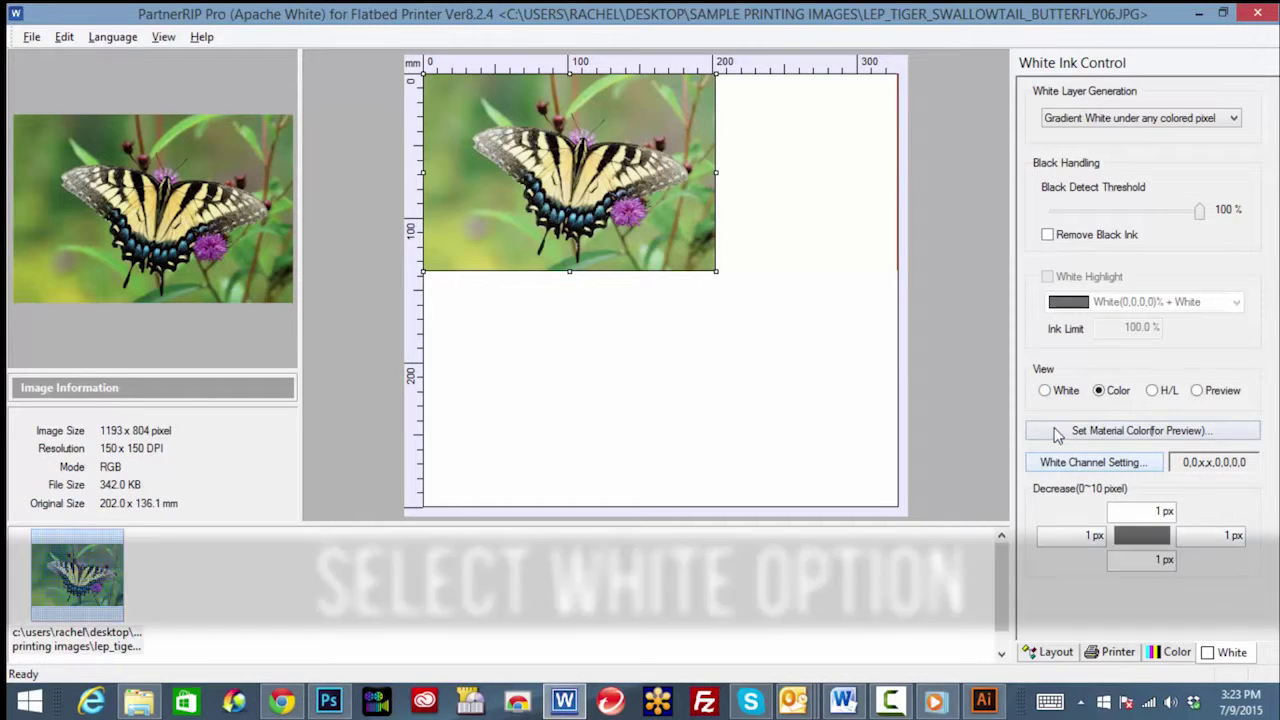
click(1045, 391)
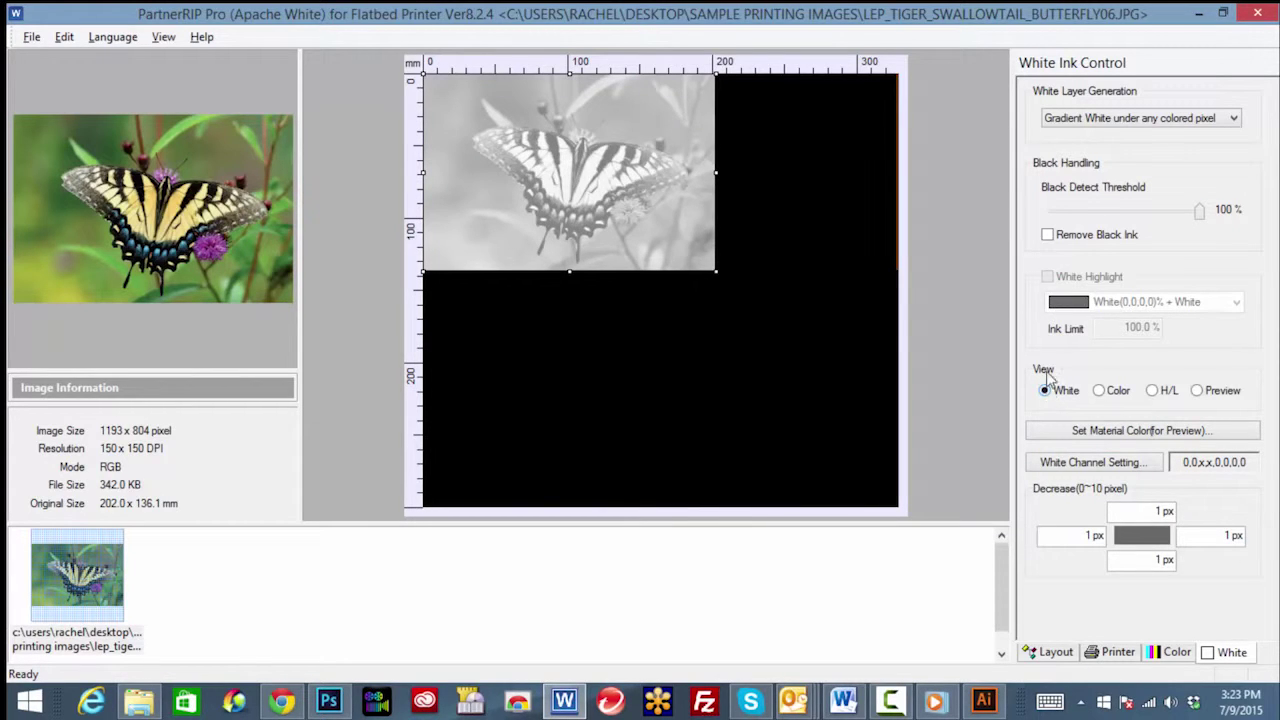
click(1236, 119)
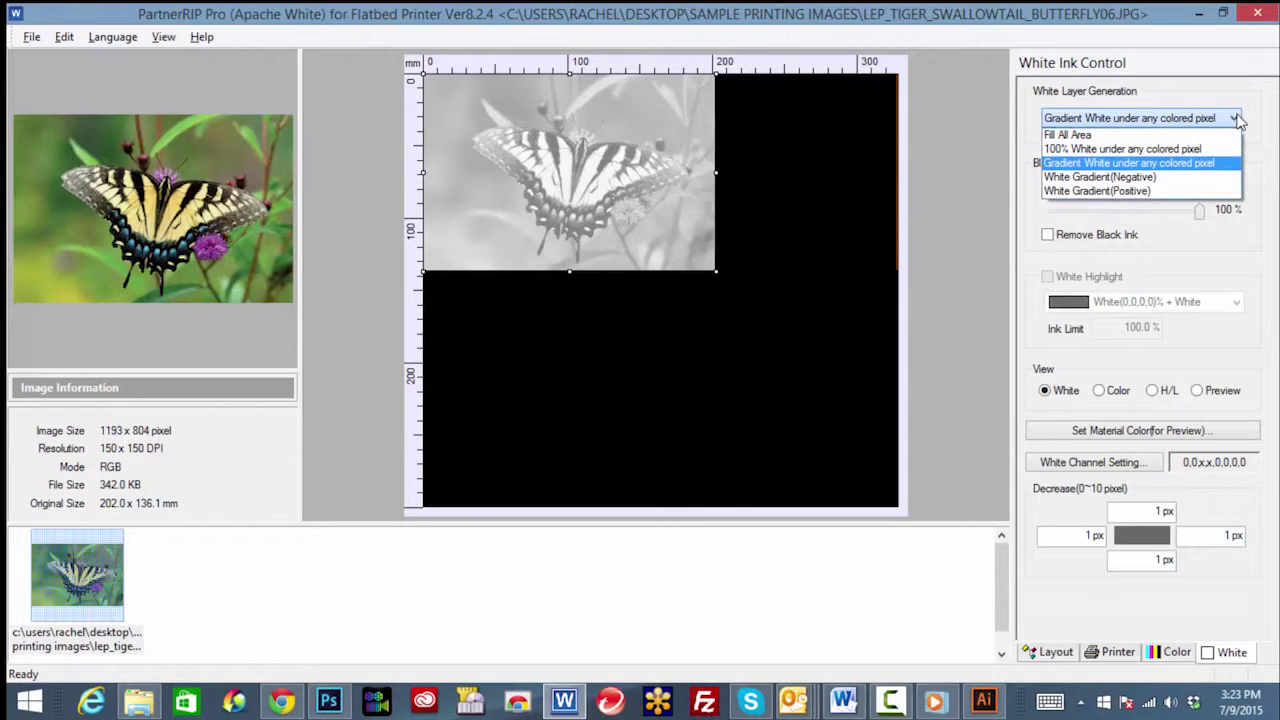
click(1199, 138)
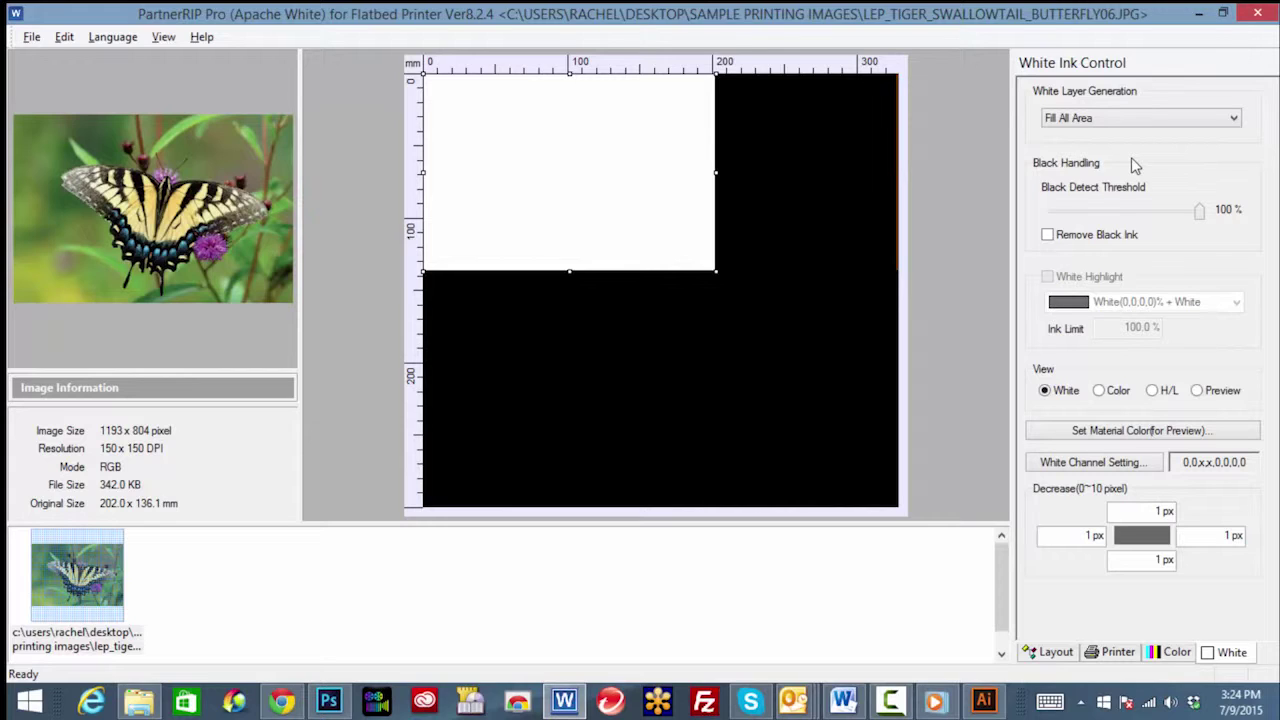
click(1100, 391)
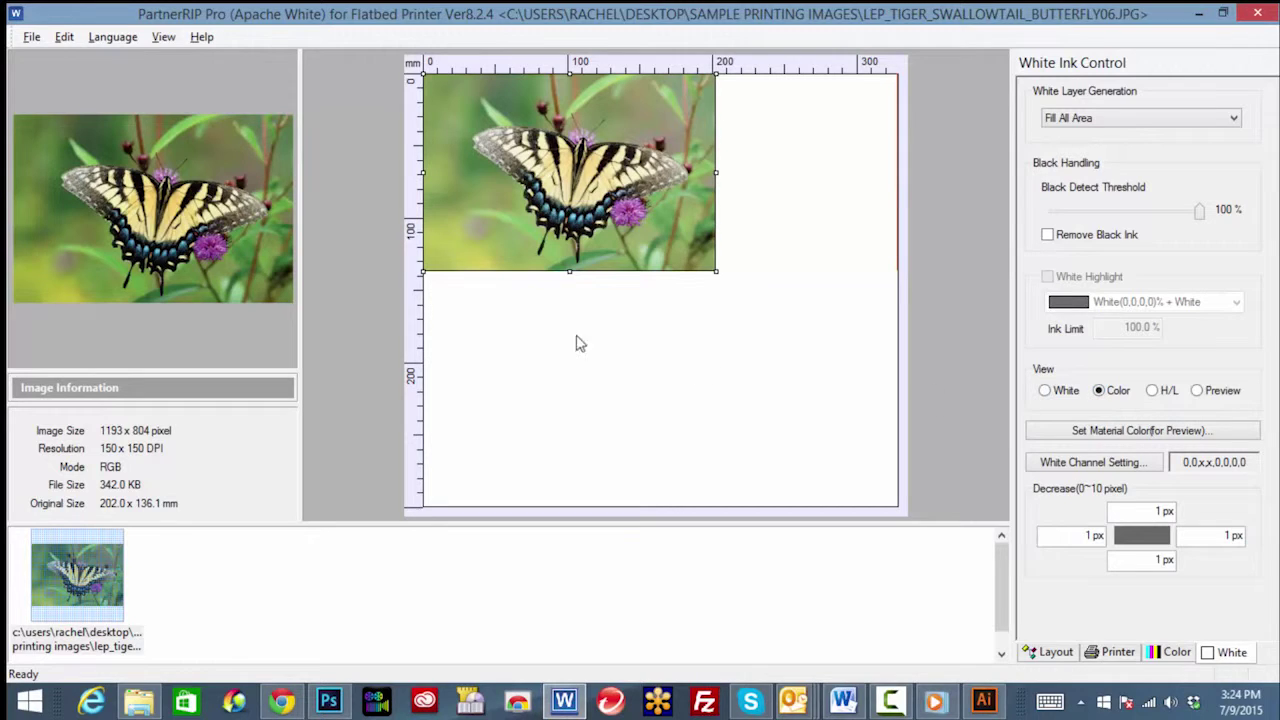
Open USA Button.eps onto the layout.
click(31, 37)
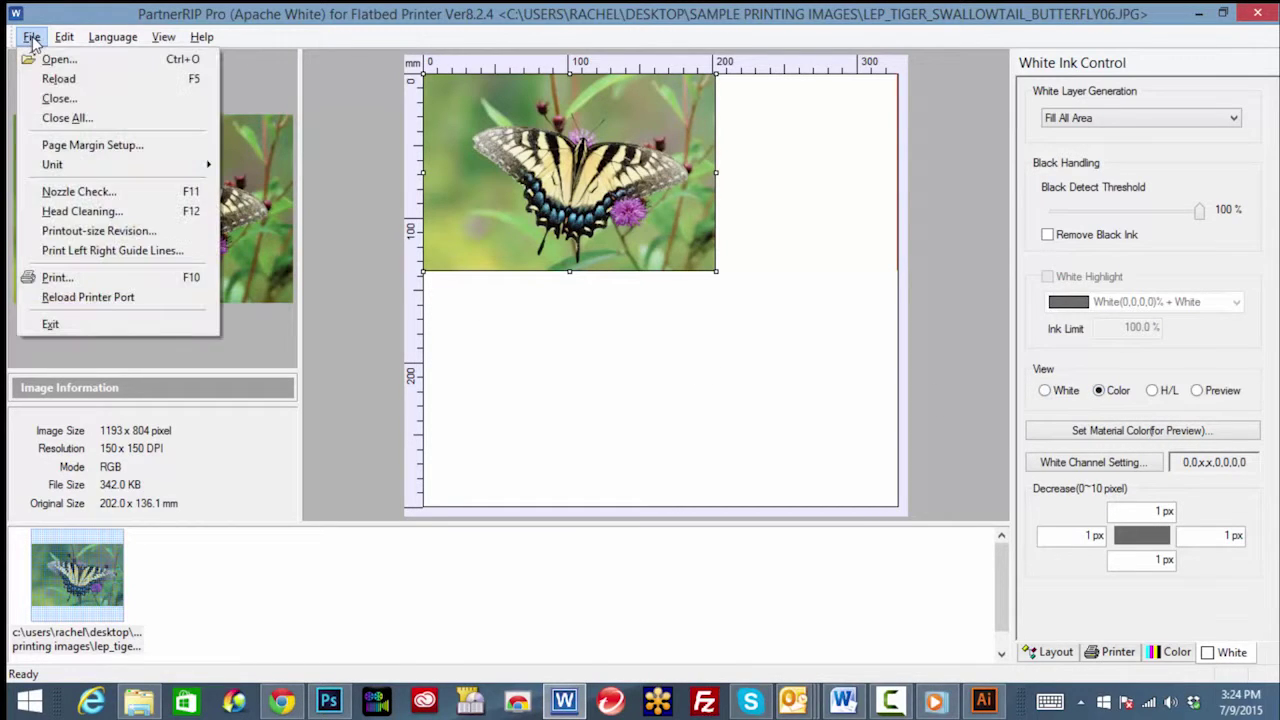
click(50, 61)
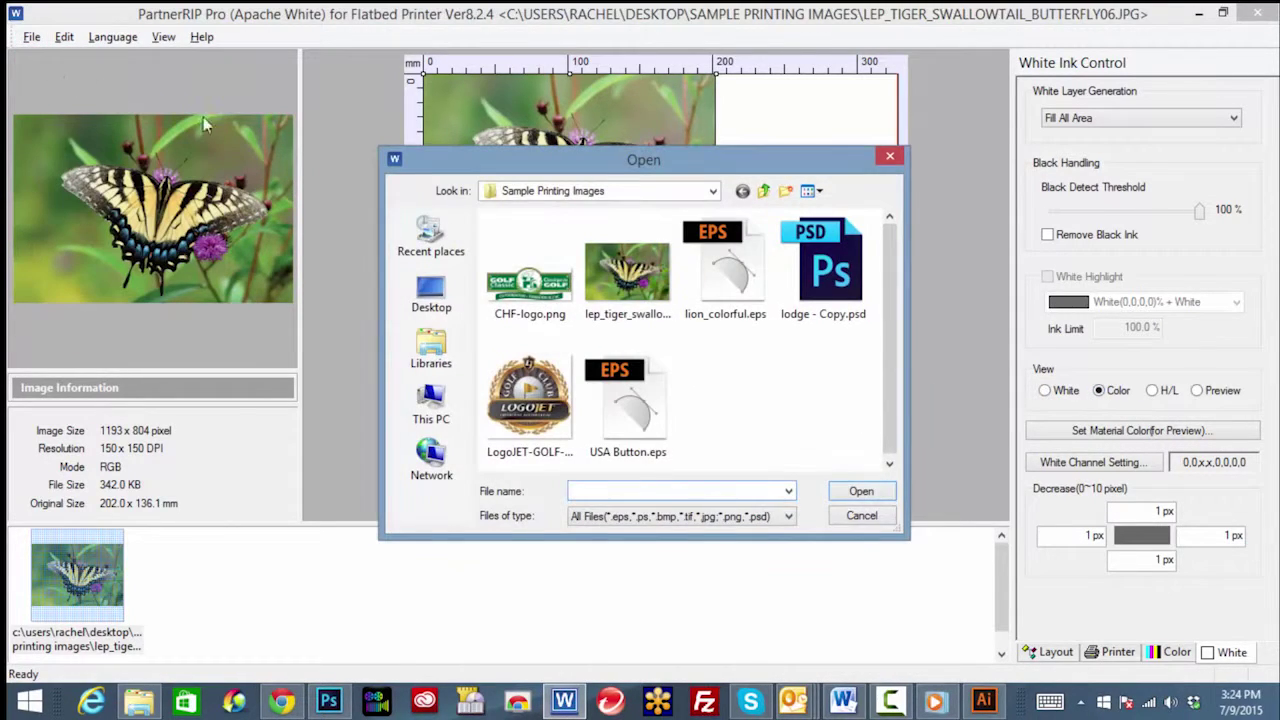
click(628, 405)
click(855, 491)
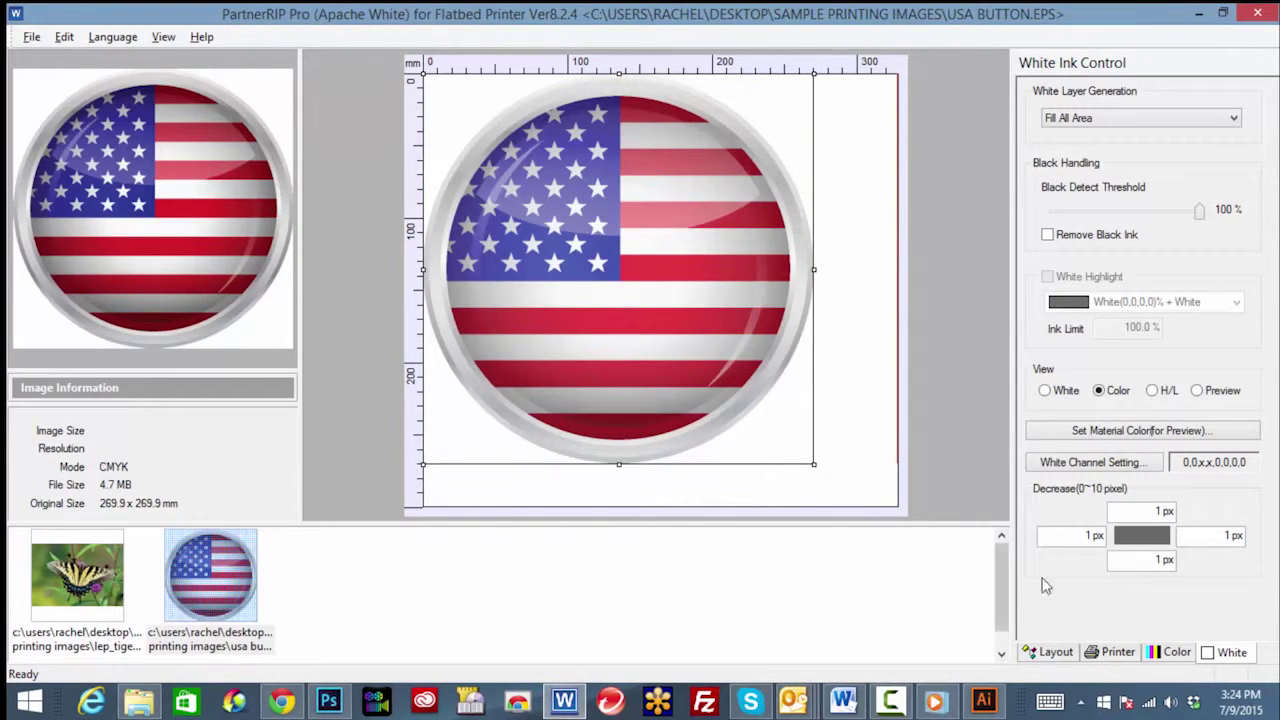
In White view, set White Layer Generation to 100% White under any colored pixel.
click(1045, 391)
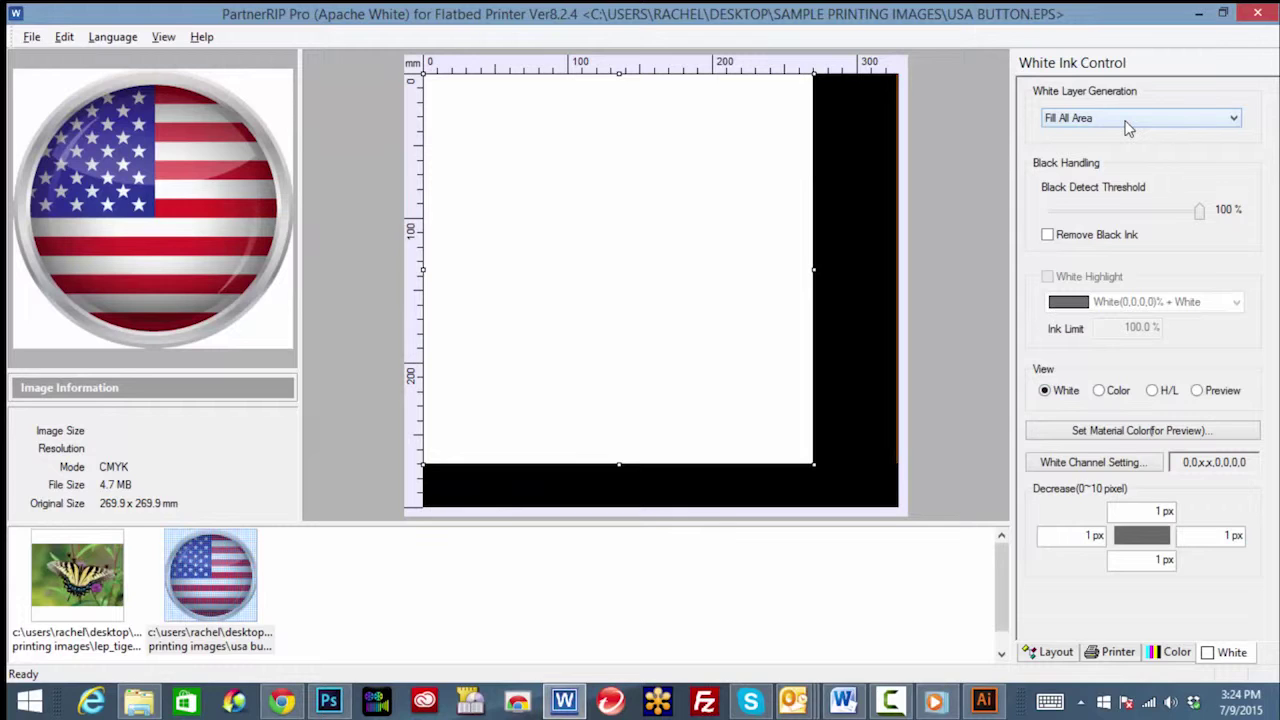
click(1128, 120)
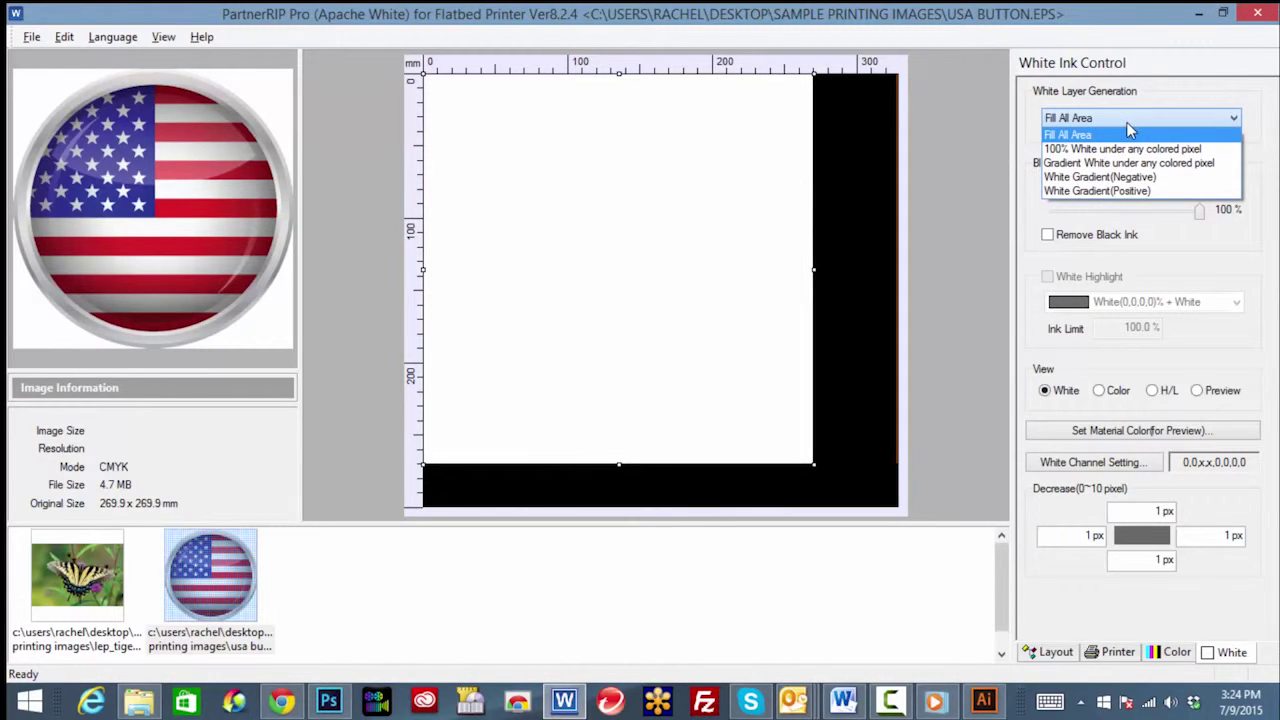
click(1128, 149)
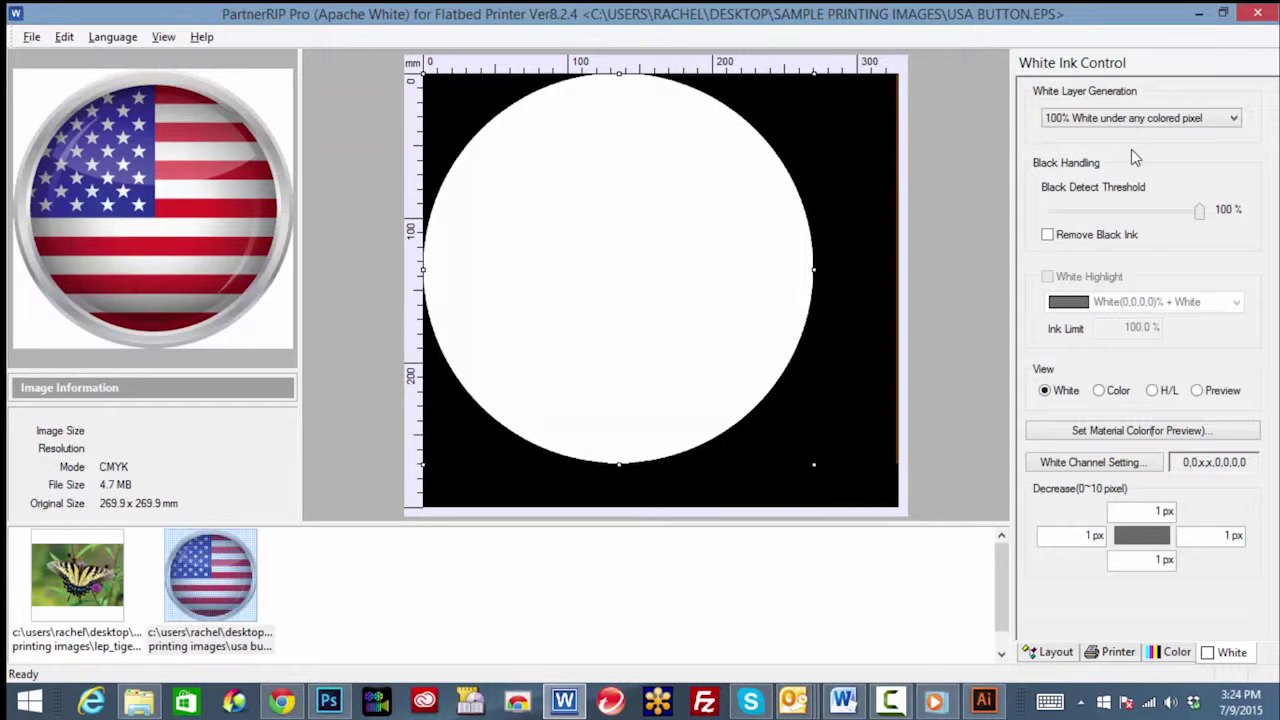
click(31, 37)
Open lion_colorful.eps onto the layout.
click(54, 58)
click(725, 262)
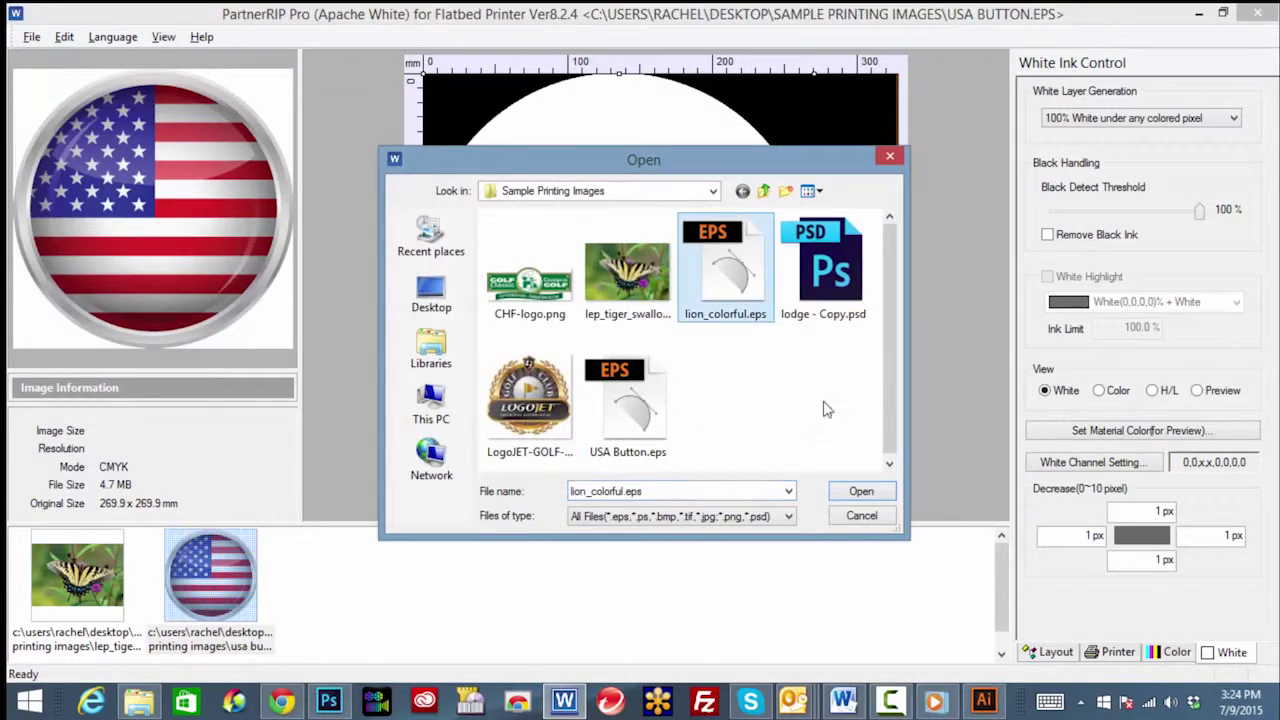
click(861, 491)
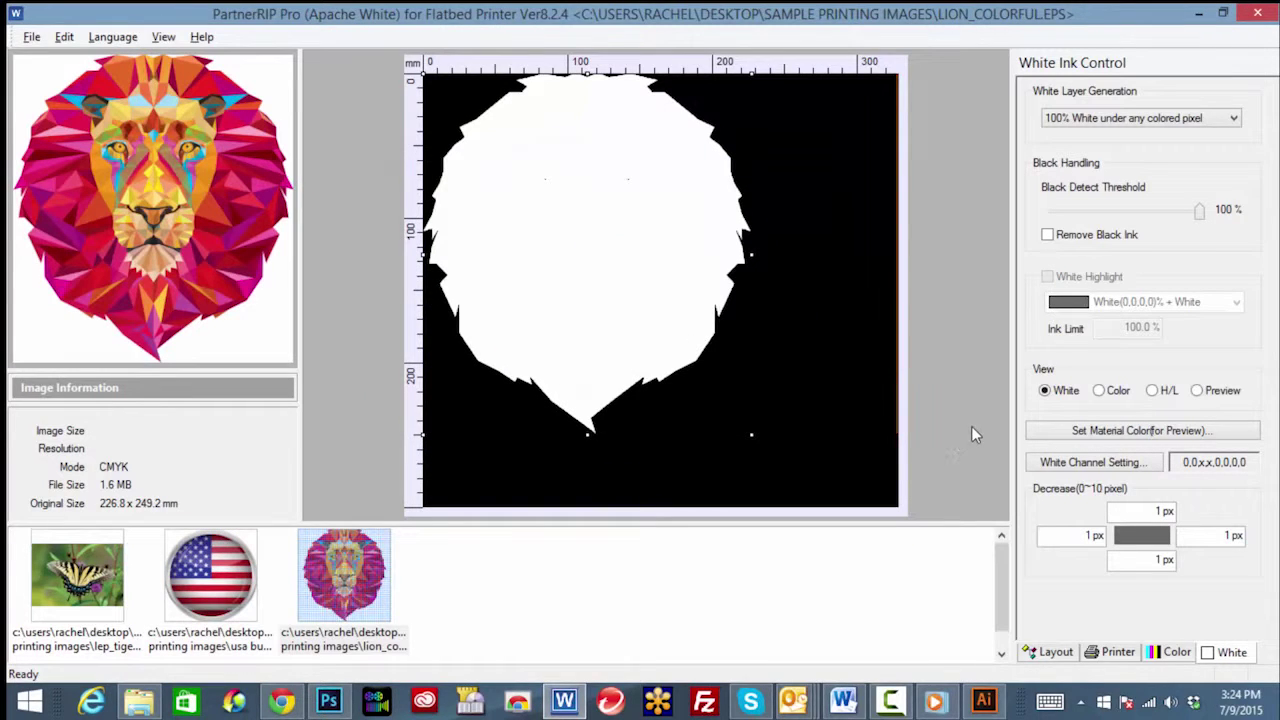
Set White Layer Generation to Gradient White, then change it to White Gradient(Negative).
click(1180, 125)
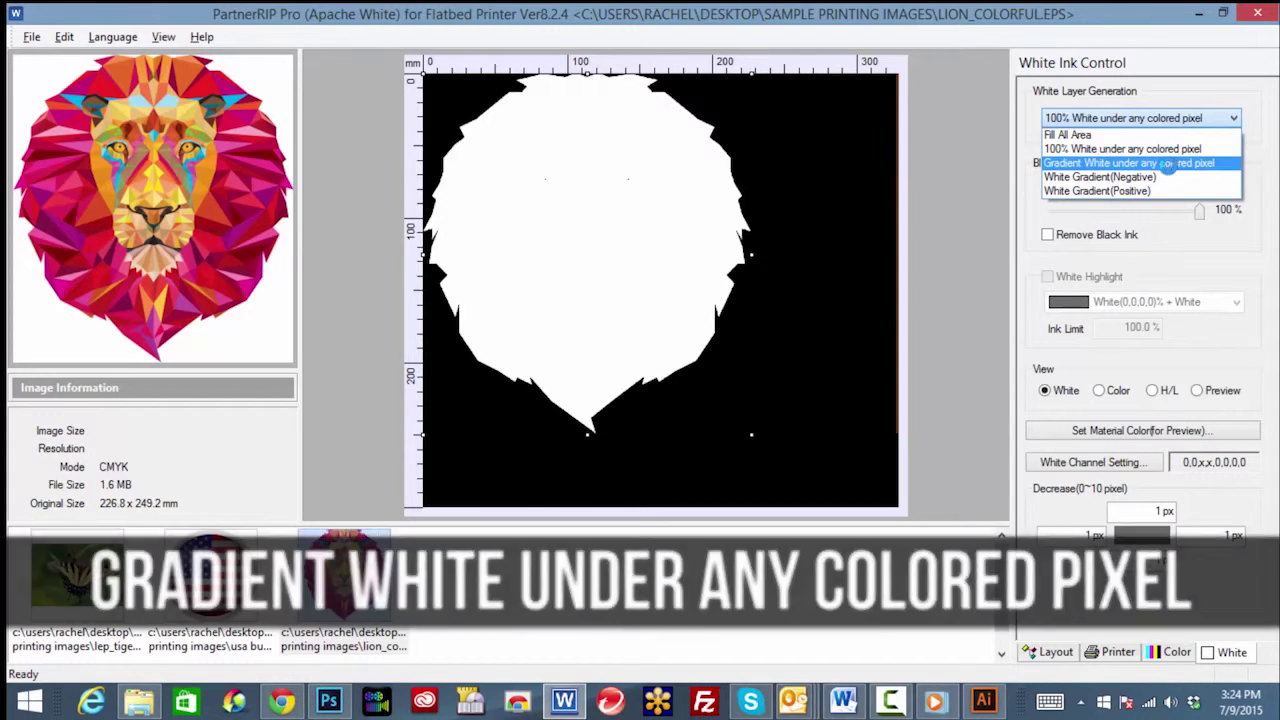
click(1171, 165)
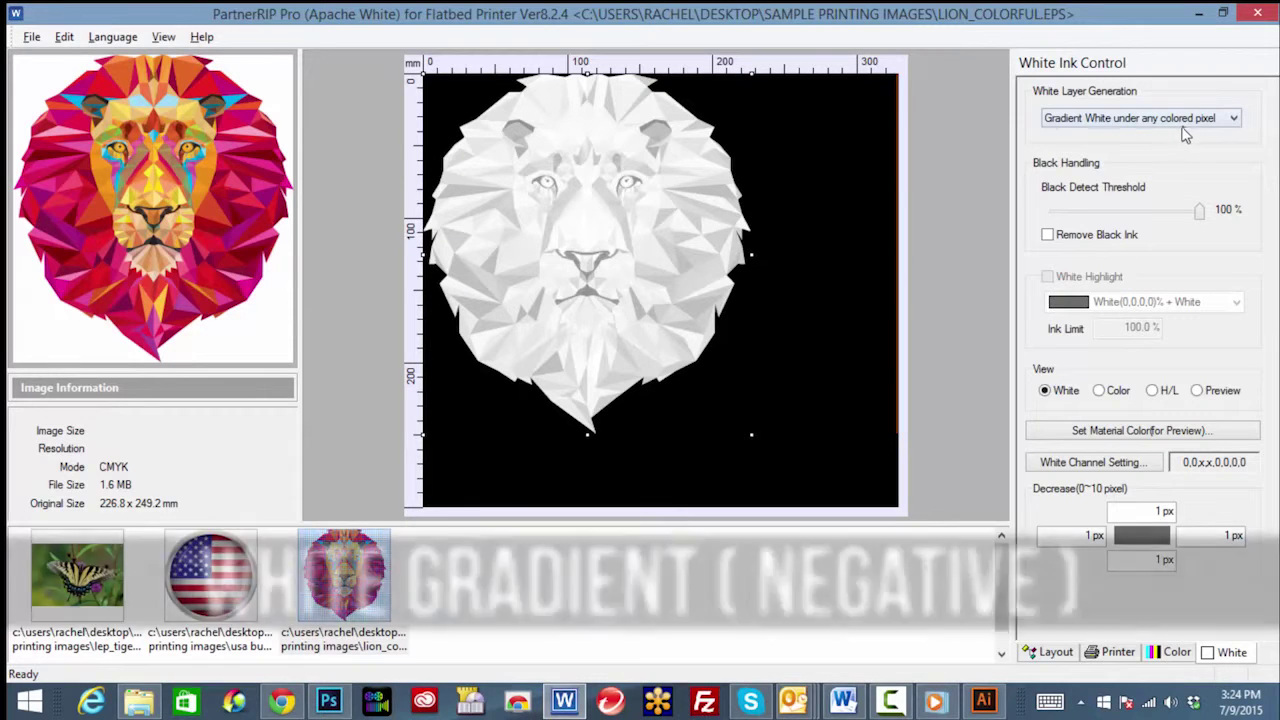
click(1189, 121)
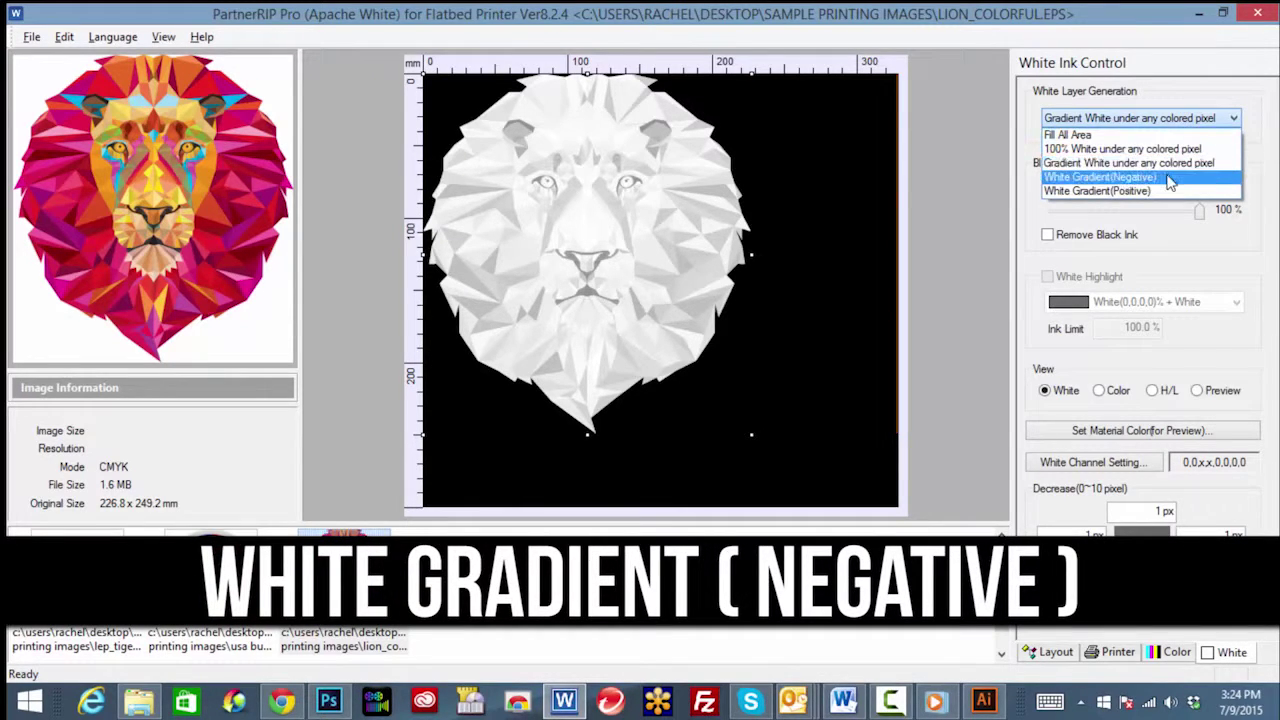
click(1165, 178)
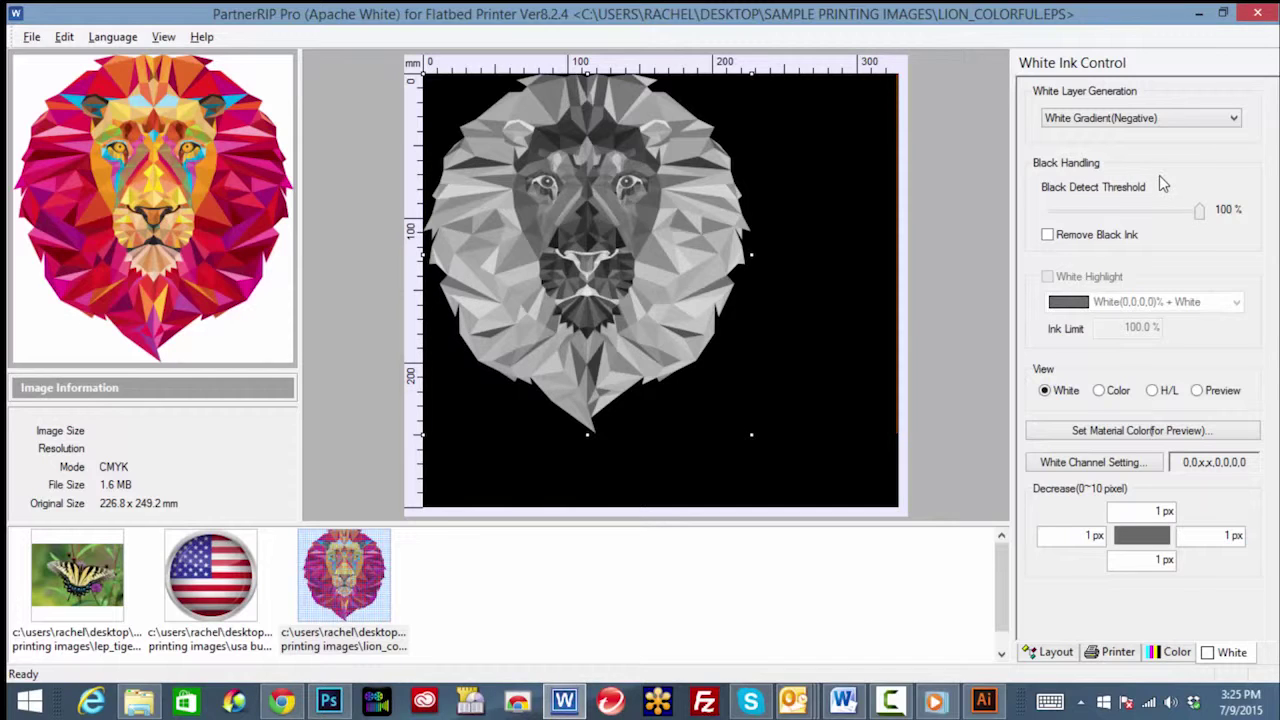
click(1150, 118)
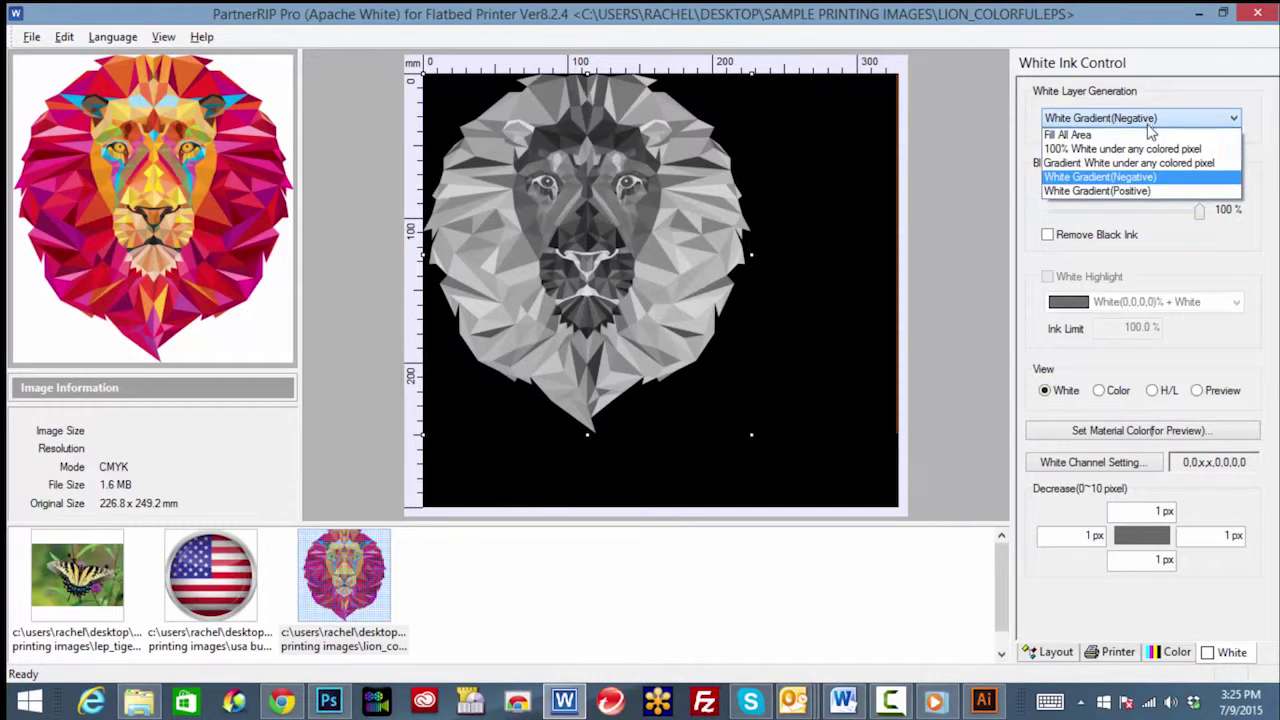
Switch the lion's white layer to White Gradient(Positive) and preview it in Color view.
click(1142, 190)
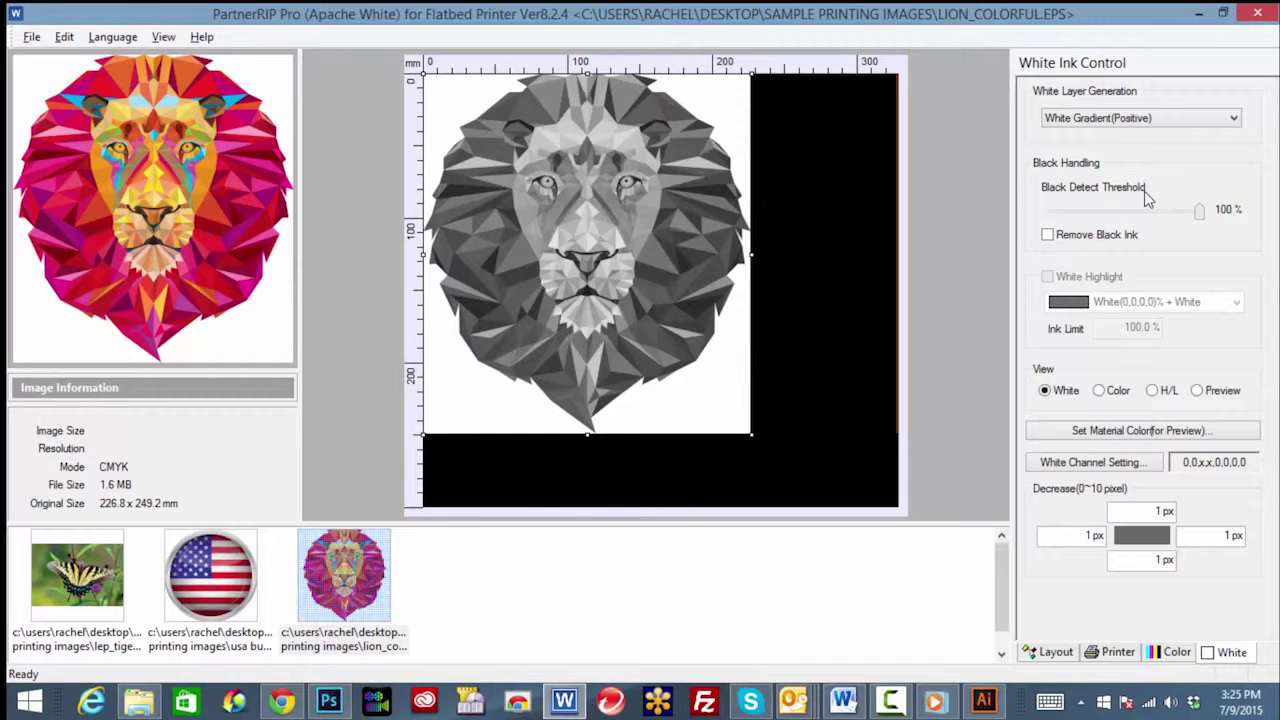
click(1100, 391)
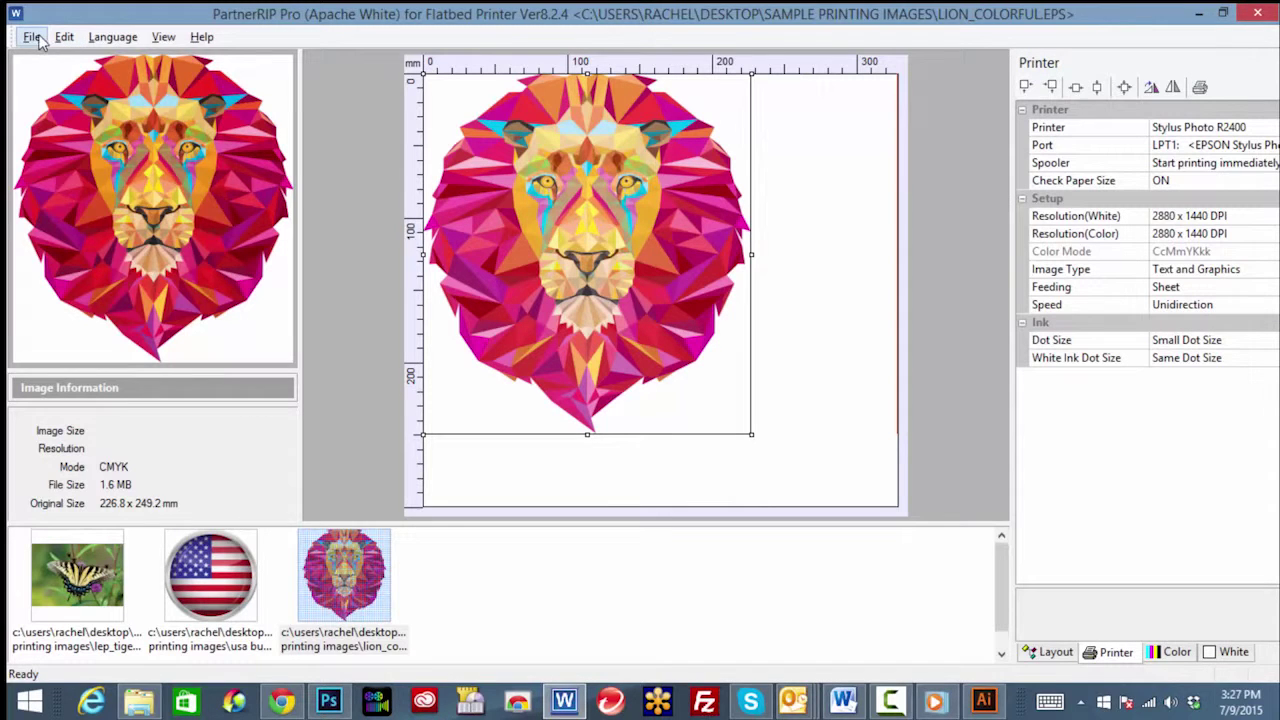
Open CHF-logo.psd onto the layout.
click(32, 37)
click(55, 62)
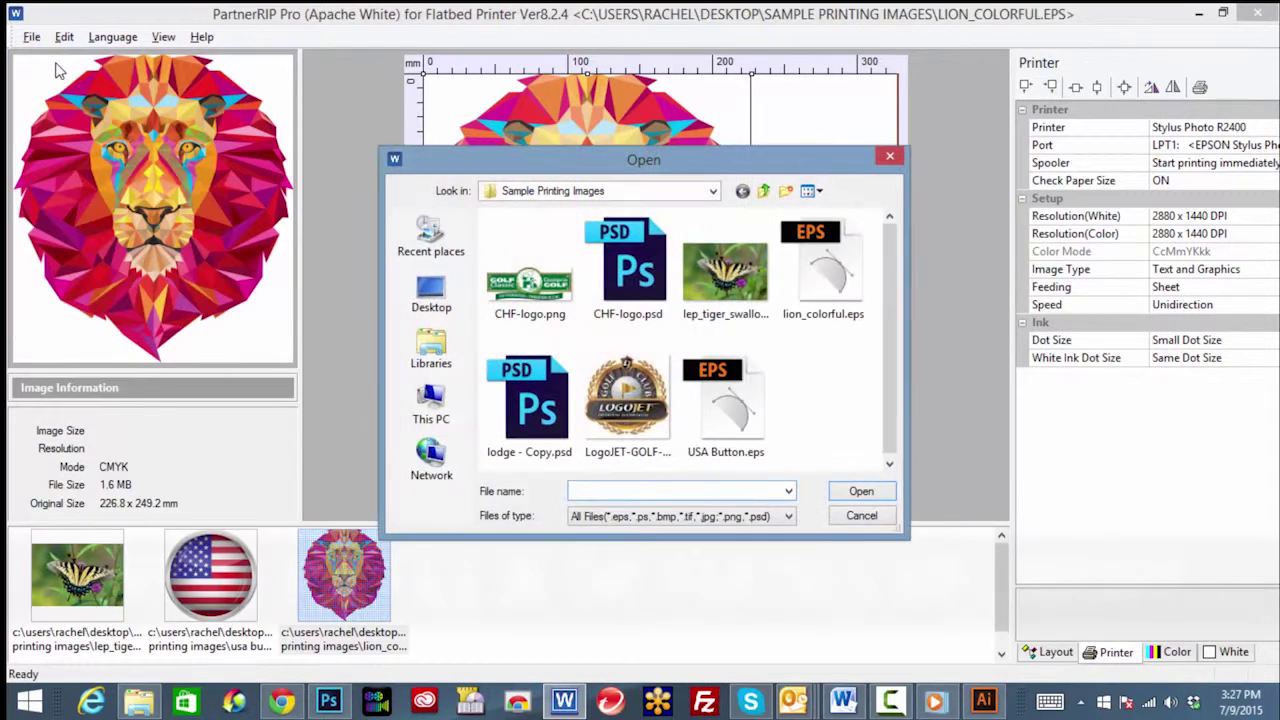
click(630, 275)
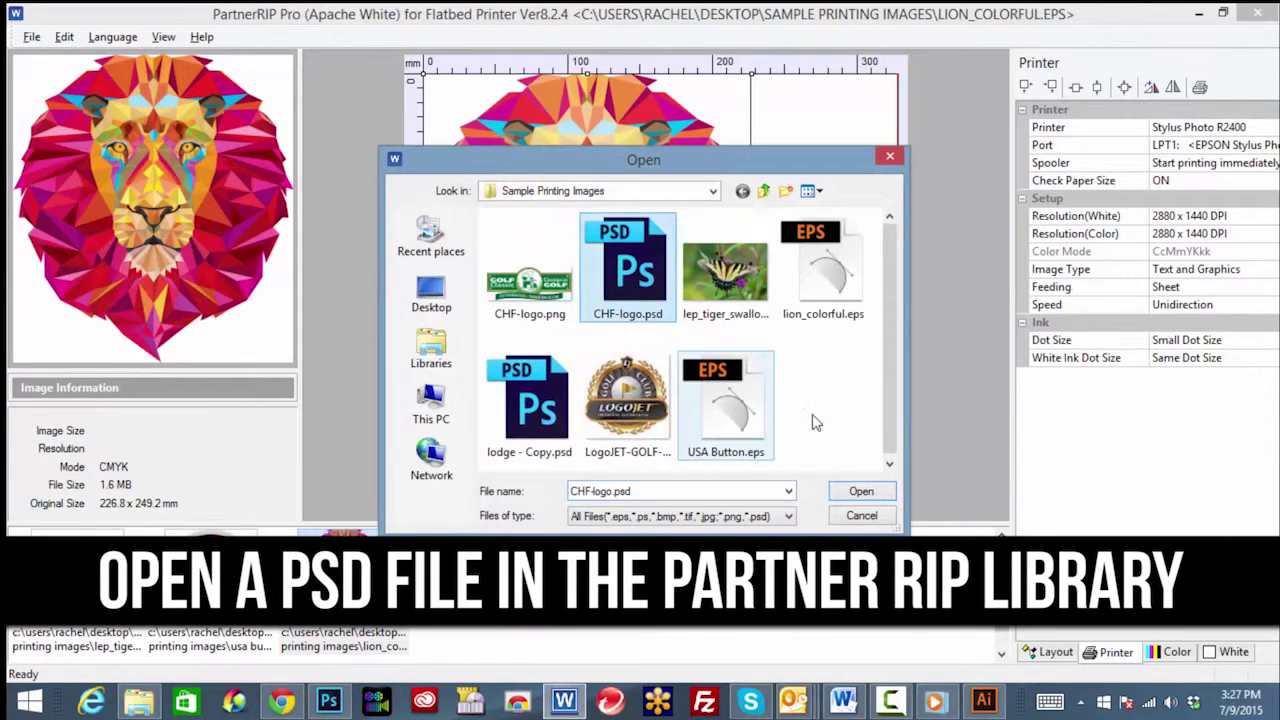
click(878, 492)
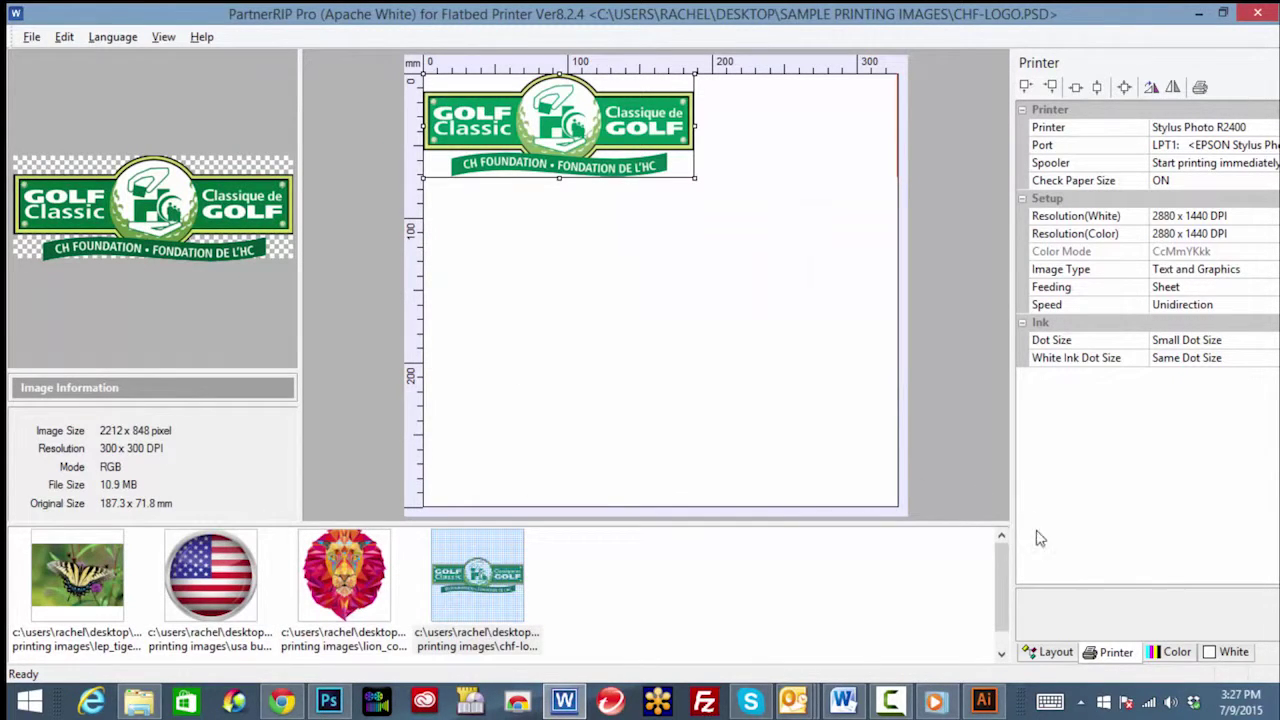
Enable White Highlight in the white-ink settings.
click(1216, 658)
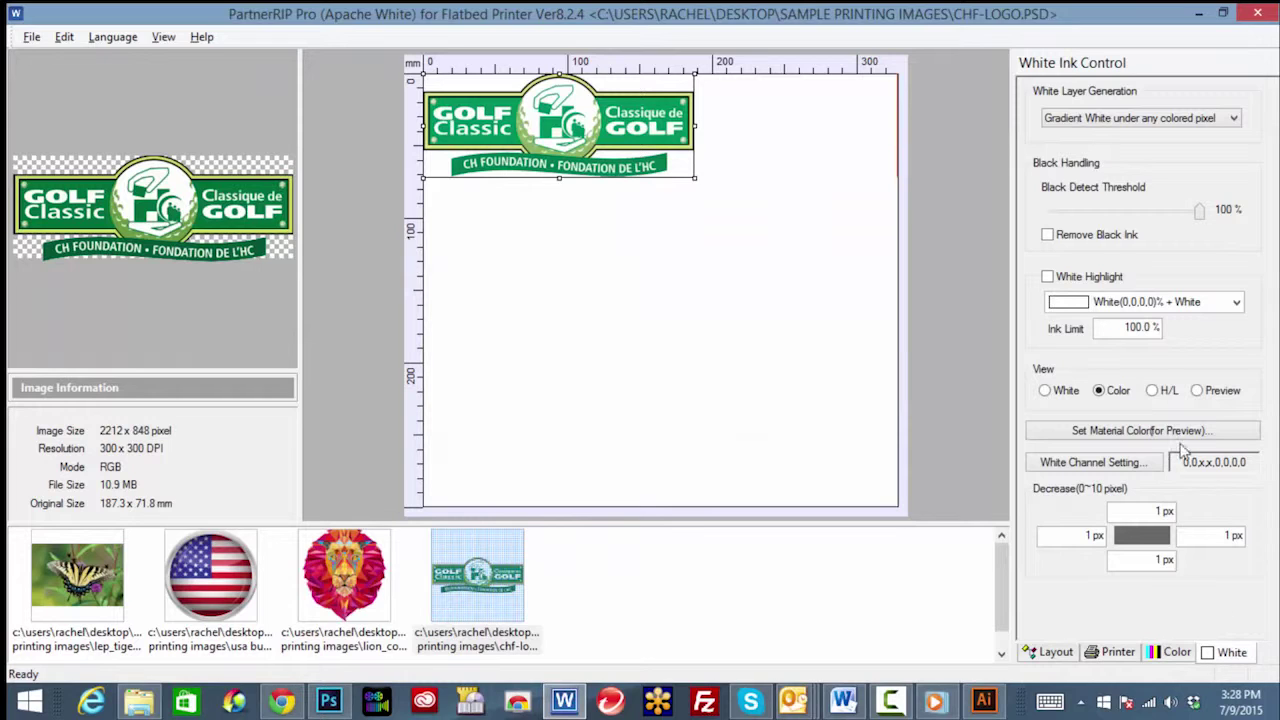
click(1047, 277)
click(1108, 646)
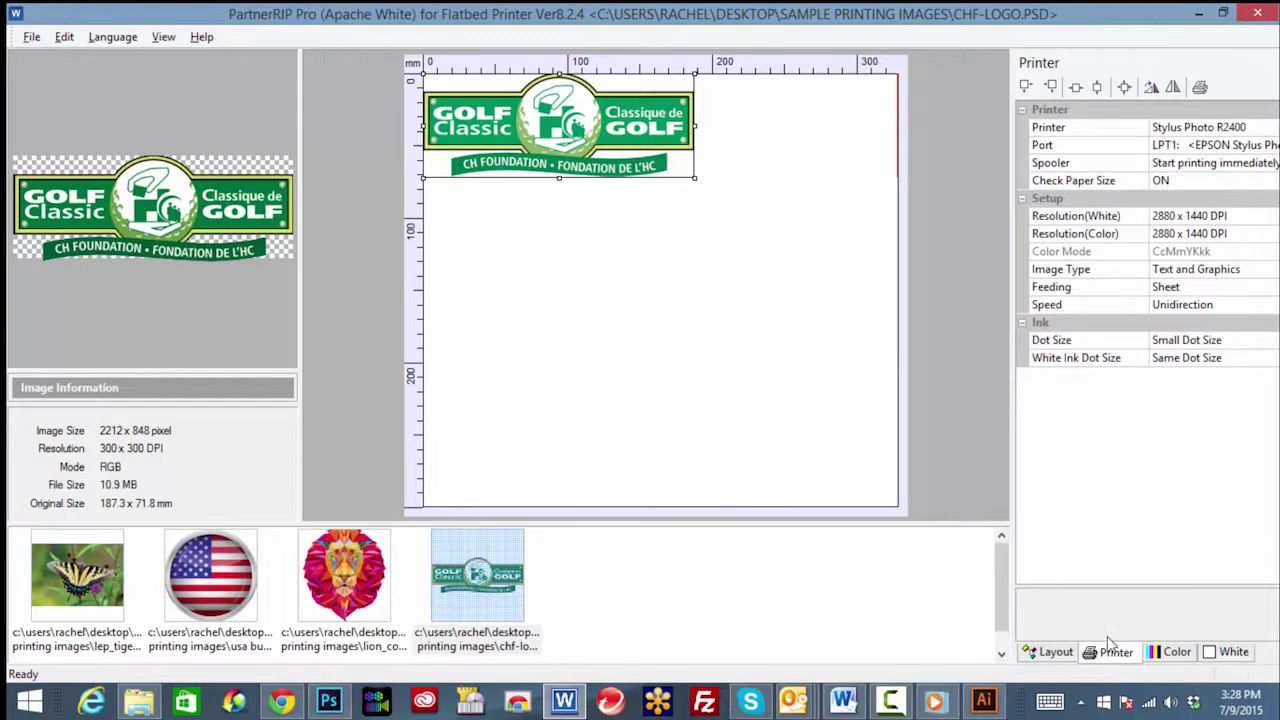
Check White Highlight is ticked in the Print dialog, then cancel without printing.
click(1200, 88)
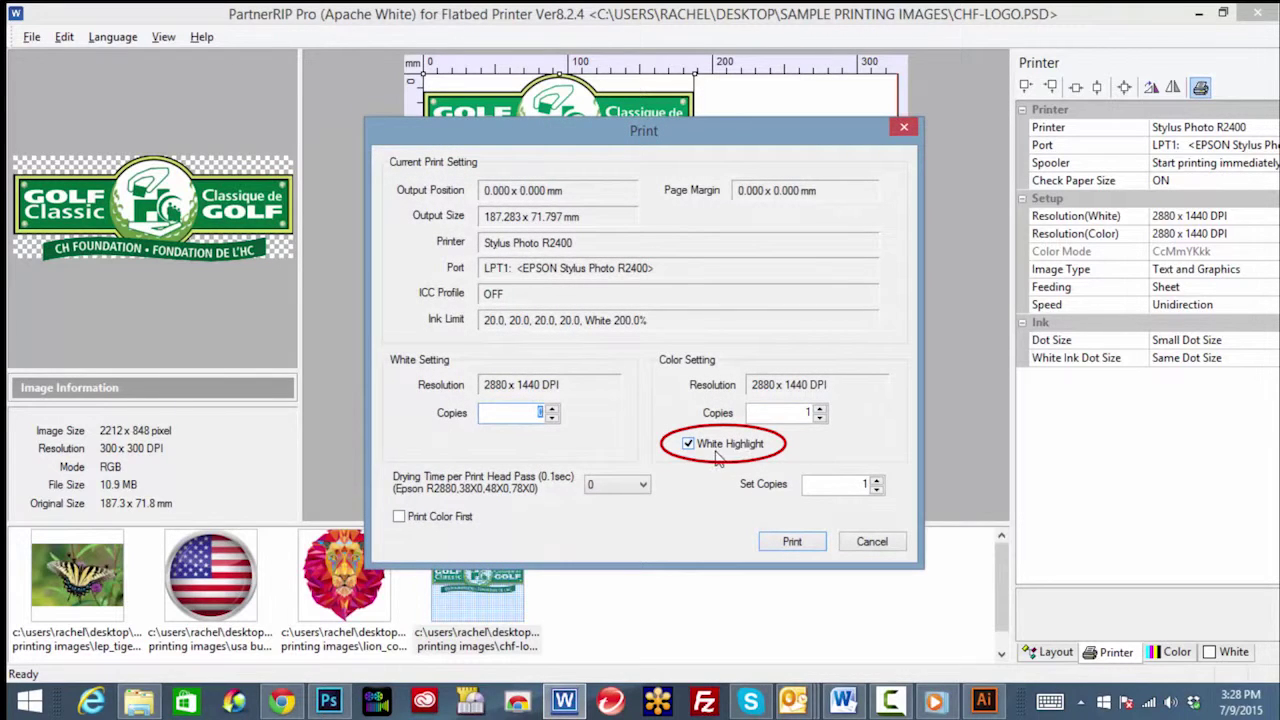
click(857, 545)
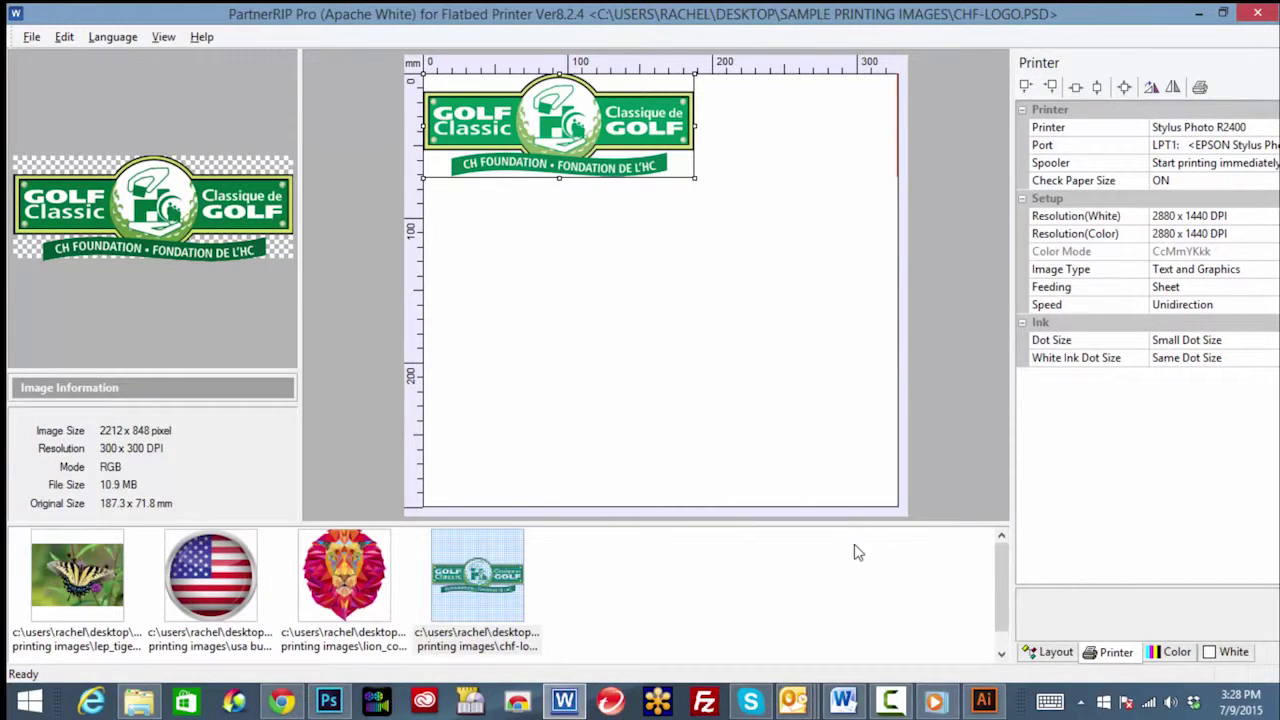
Glance at the Color management settings, then return to the White ink settings.
click(1236, 652)
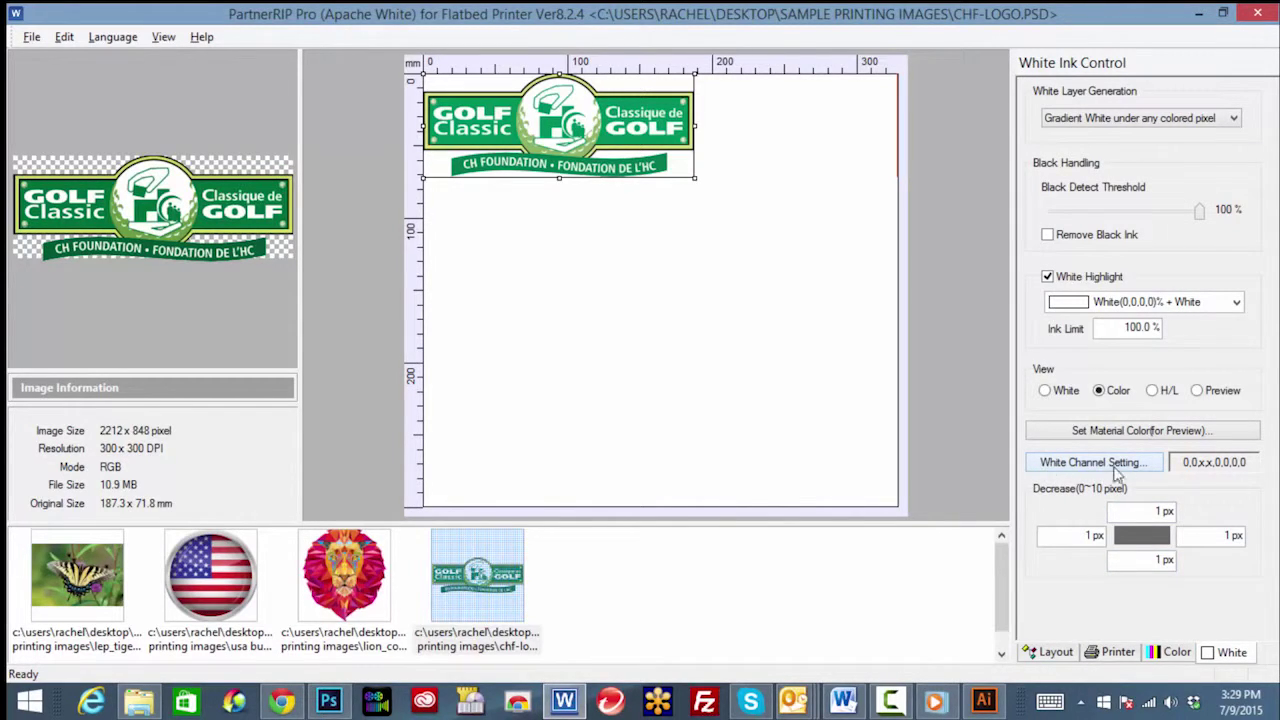
click(1175, 656)
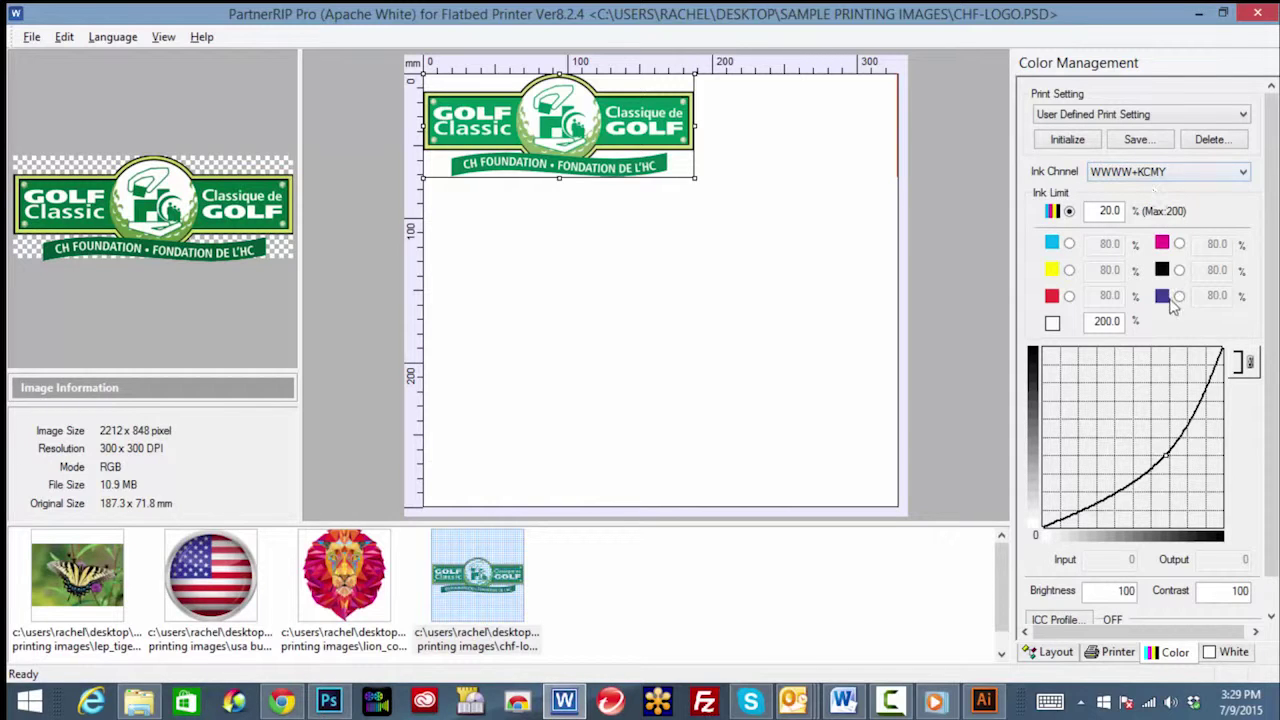
click(1216, 656)
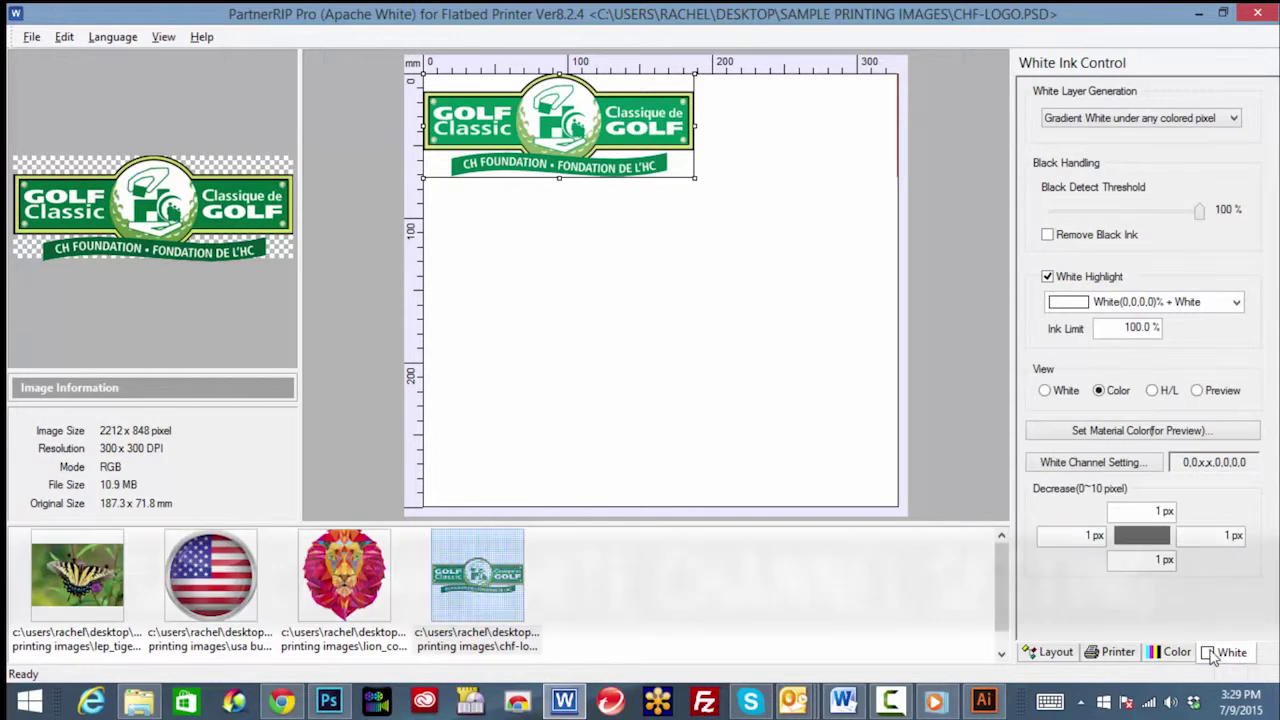
click(1140, 470)
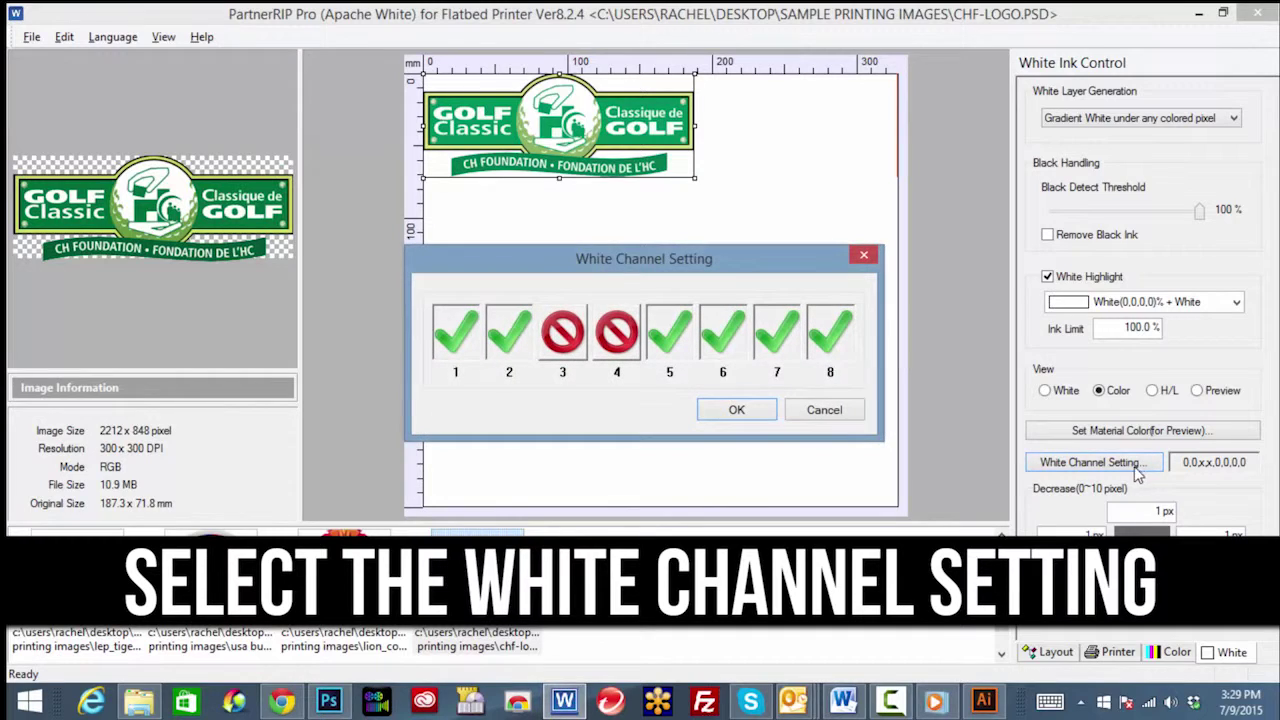
click(570, 332)
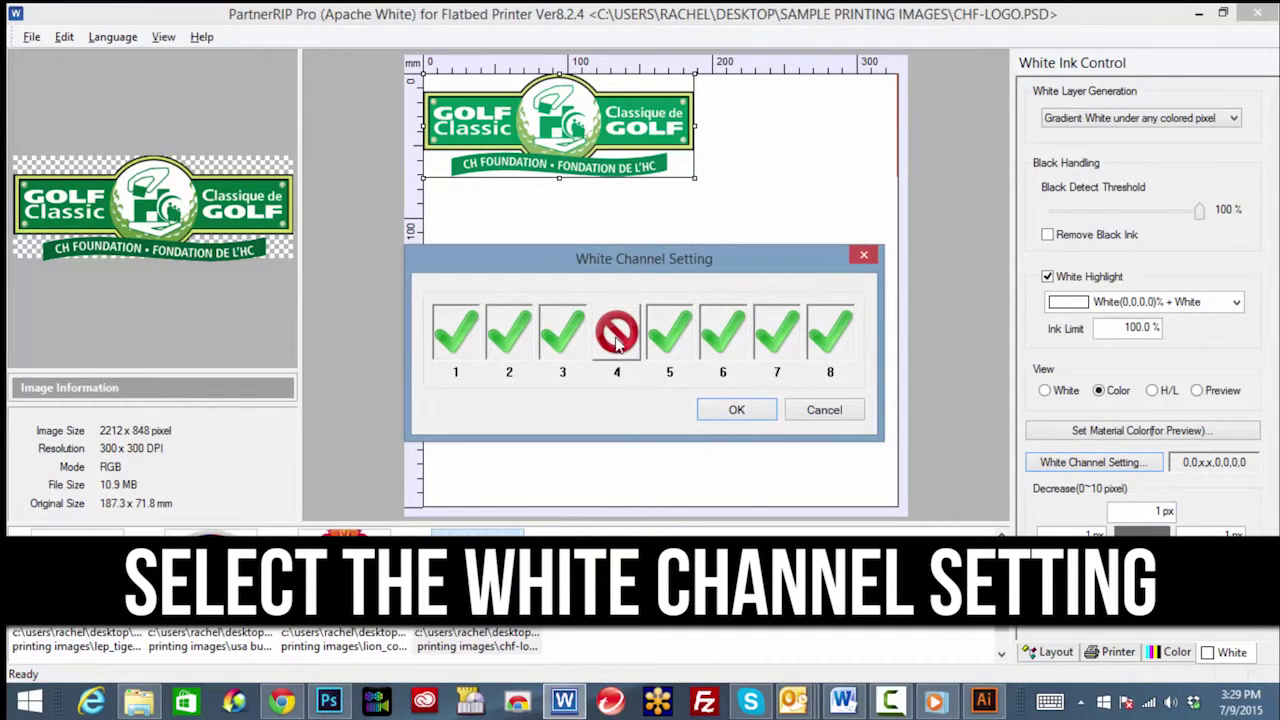
click(617, 336)
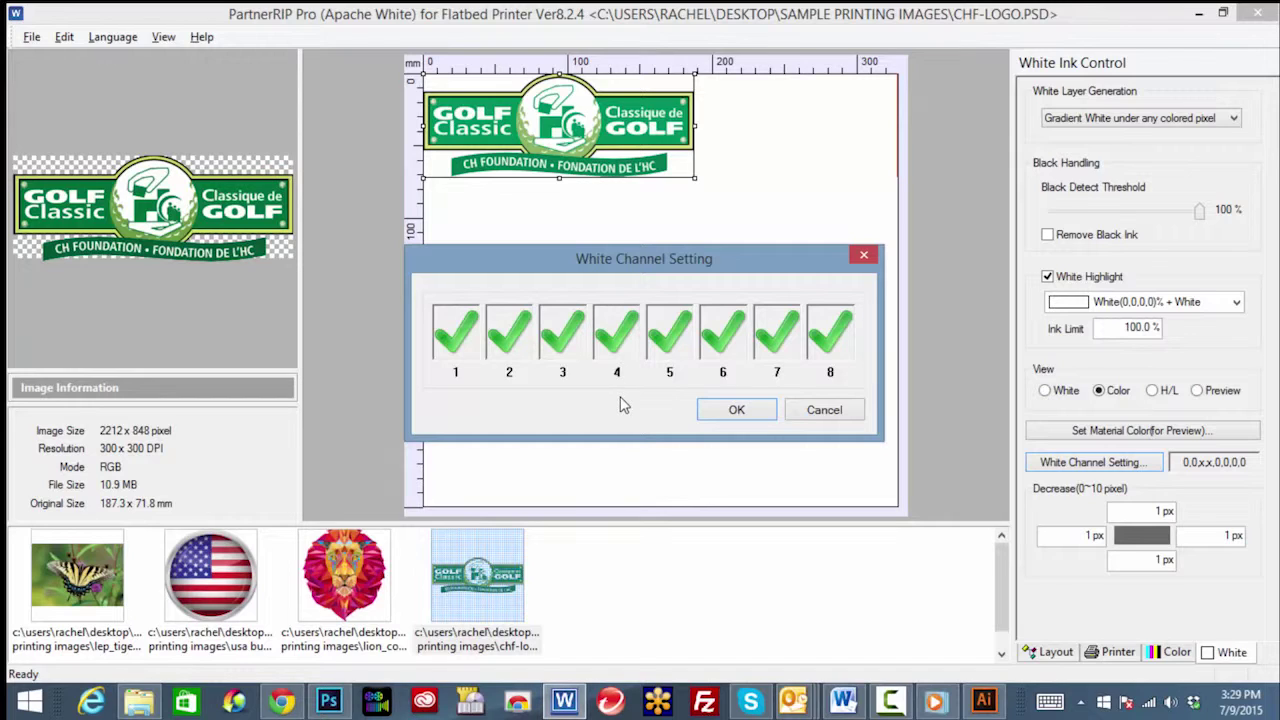
click(606, 355)
click(571, 348)
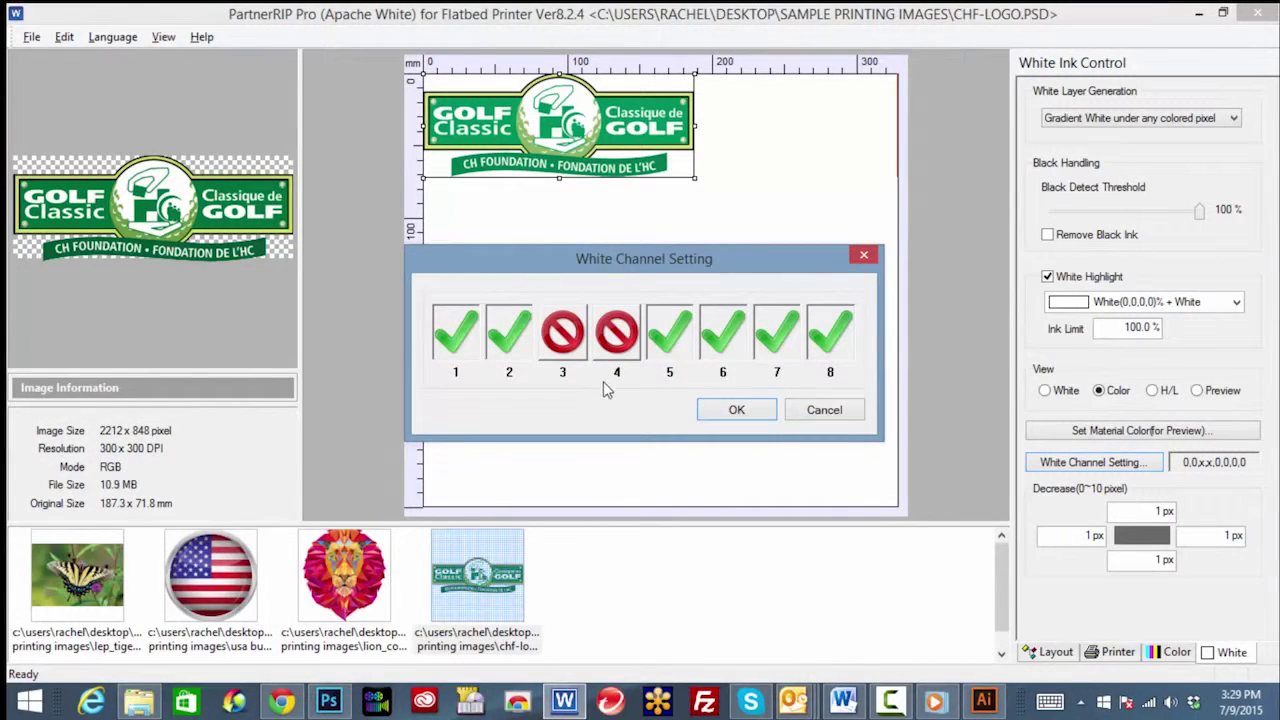
click(735, 410)
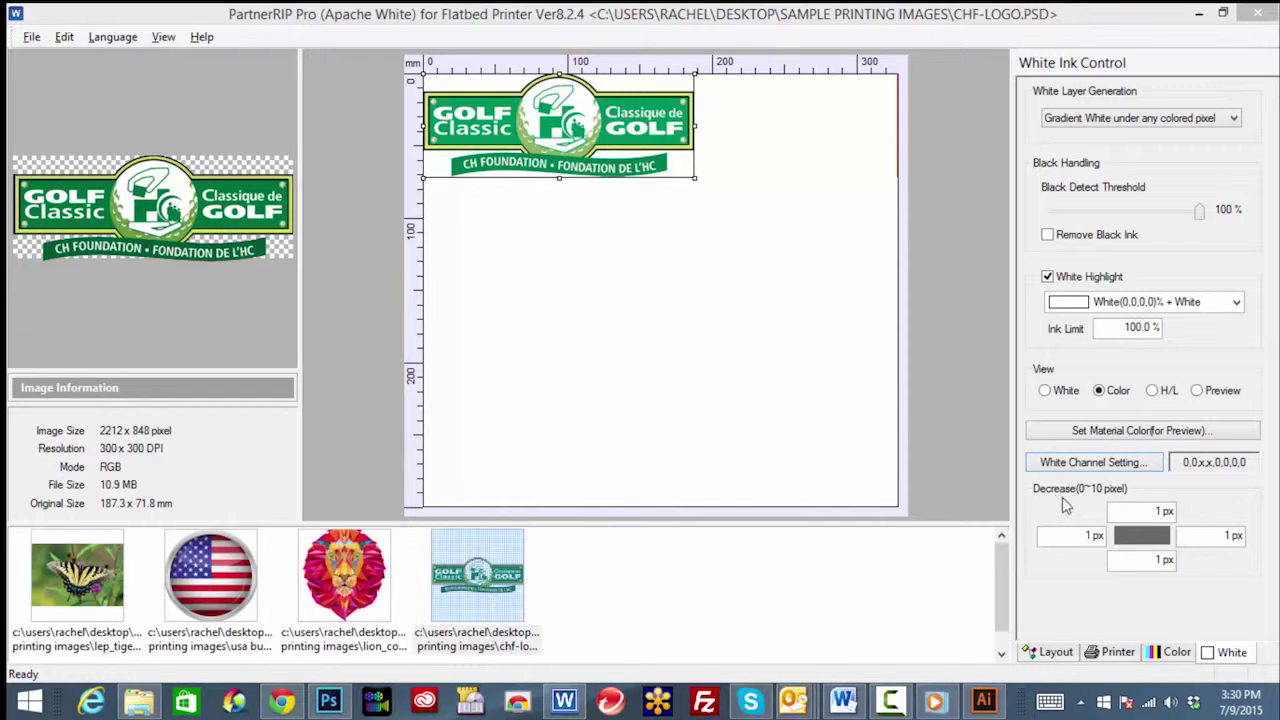
Enter 4 px in the top, right and left white Decrease fields.
double_click(1152, 513)
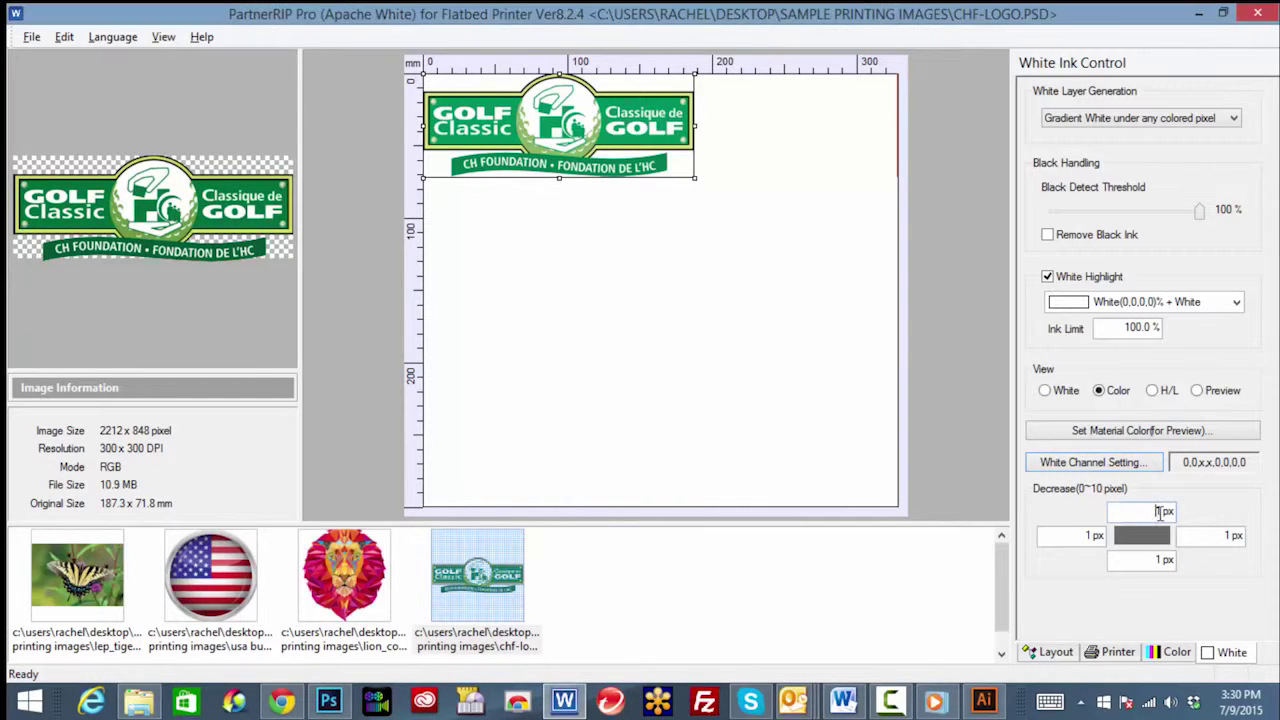
text(4)
double_click(1228, 536)
text(4)
double_click(1086, 536)
text(4)
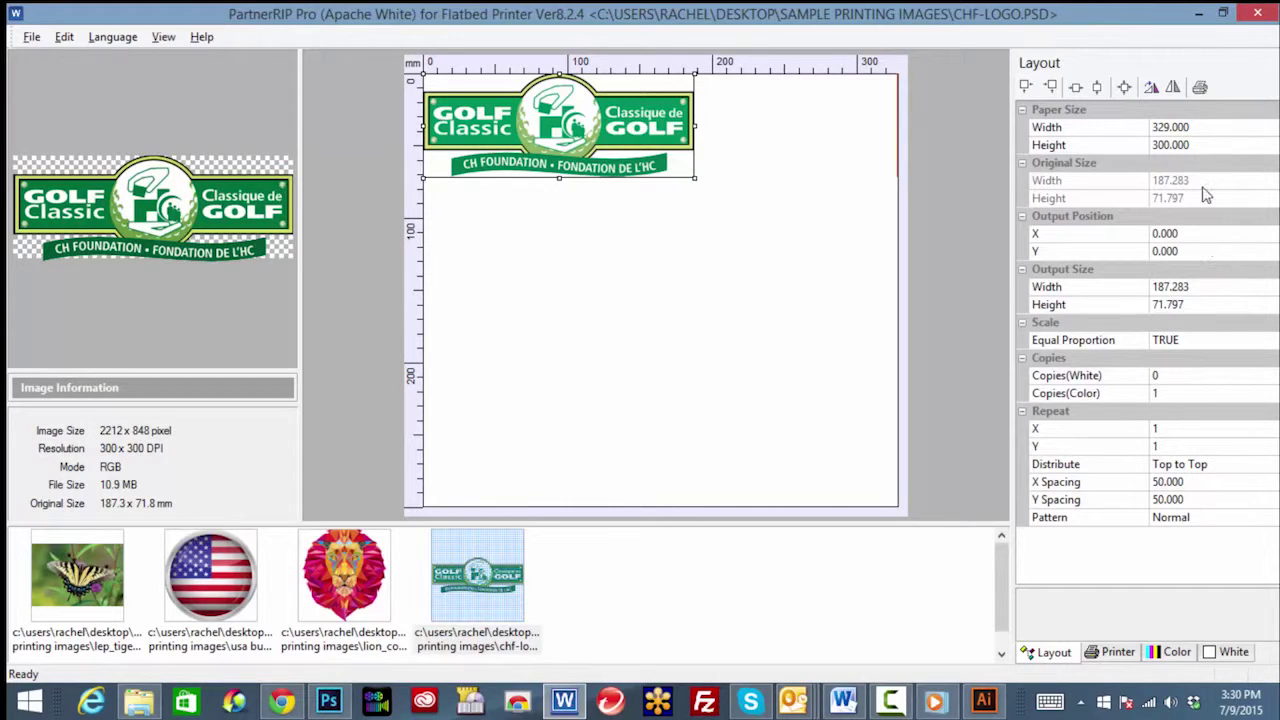
Change the paper height to 100 mm, then to 600 mm.
click(1155, 146)
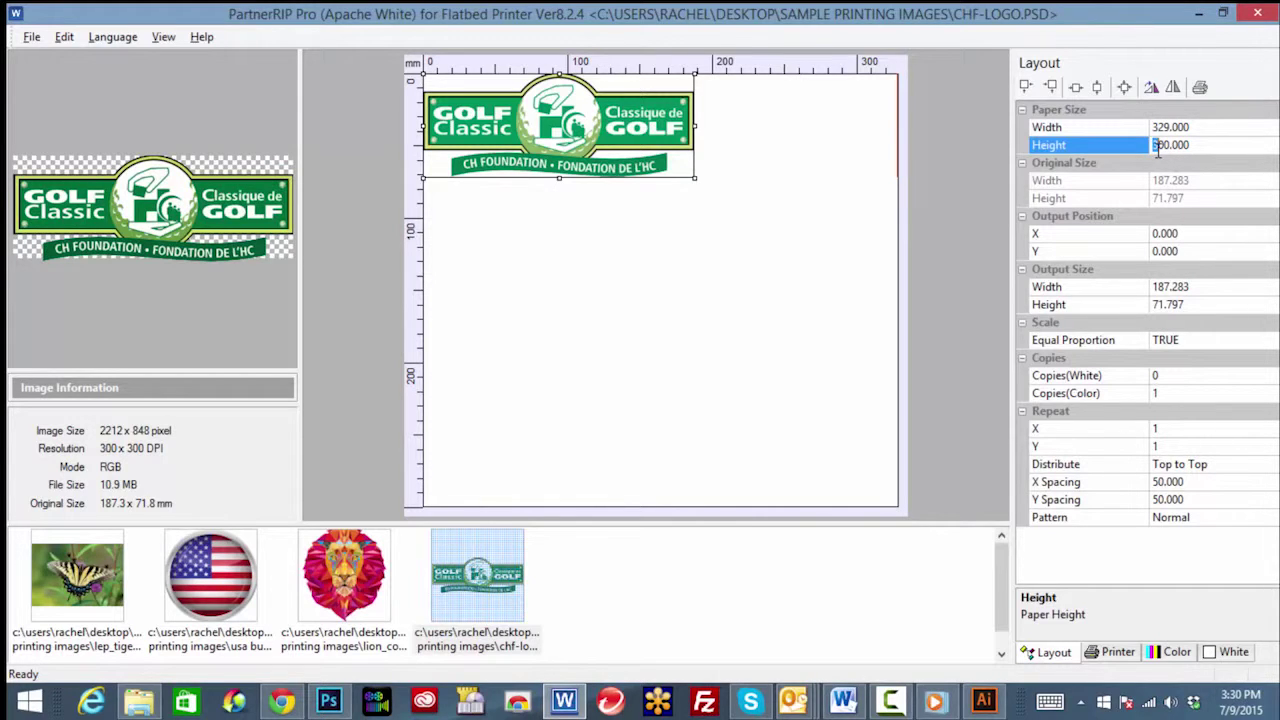
key(Return)
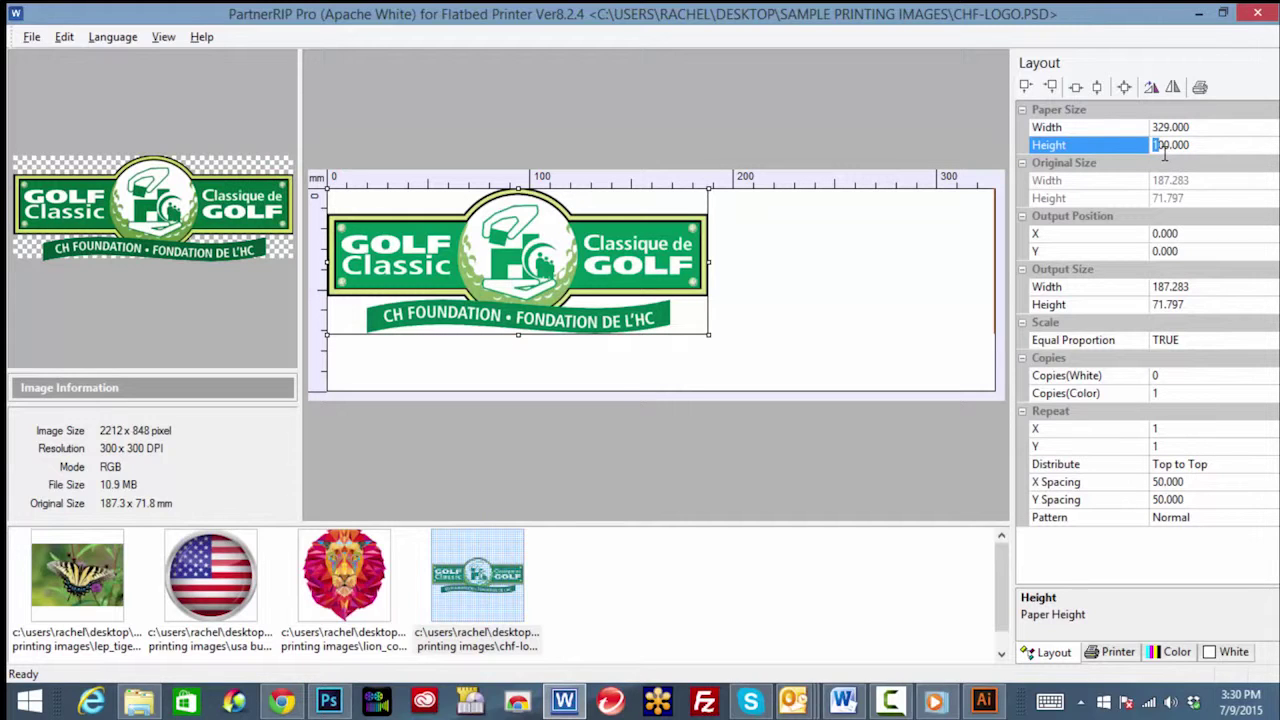
key(Return)
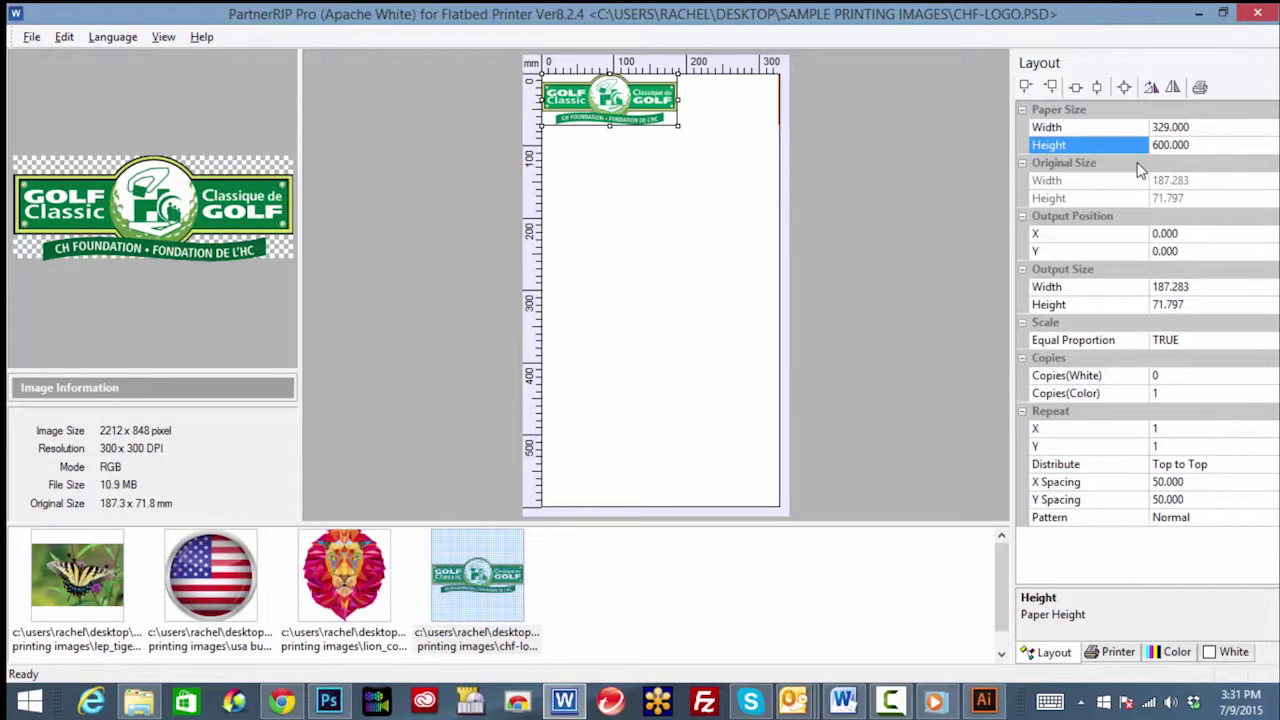
Open the LogoJET golf logo JPG in PartnerRIP.
click(31, 36)
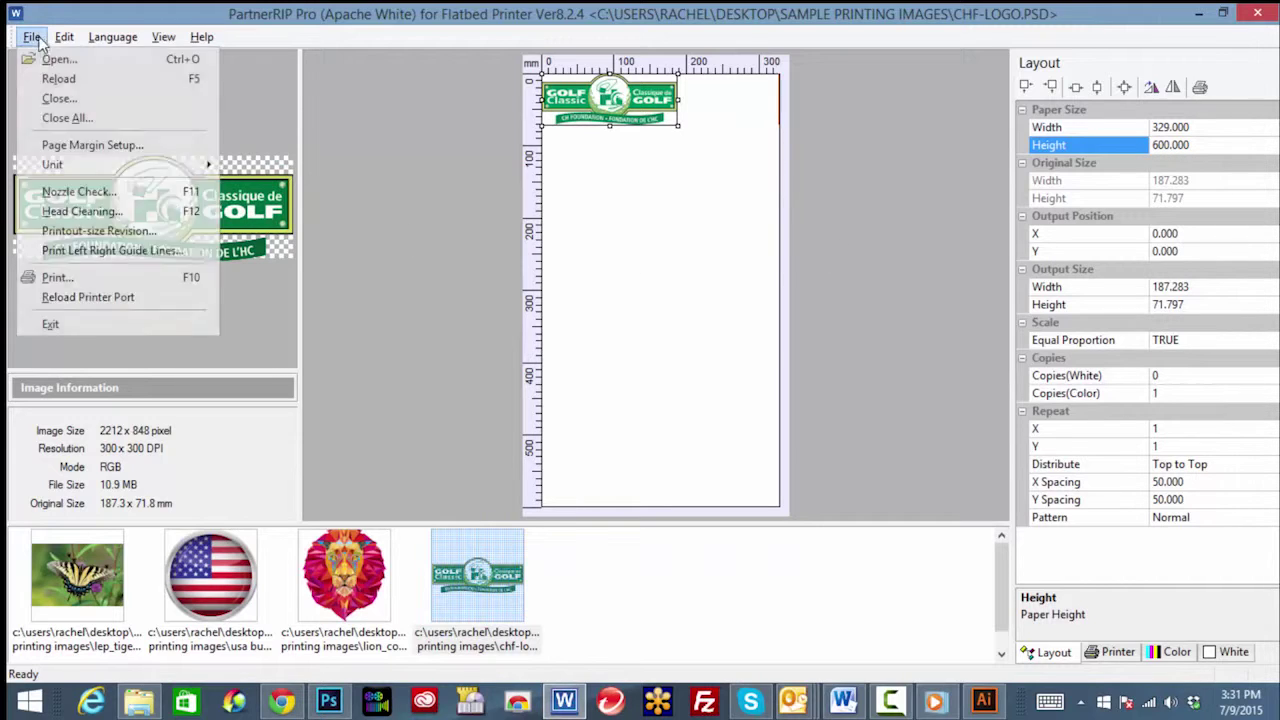
click(50, 58)
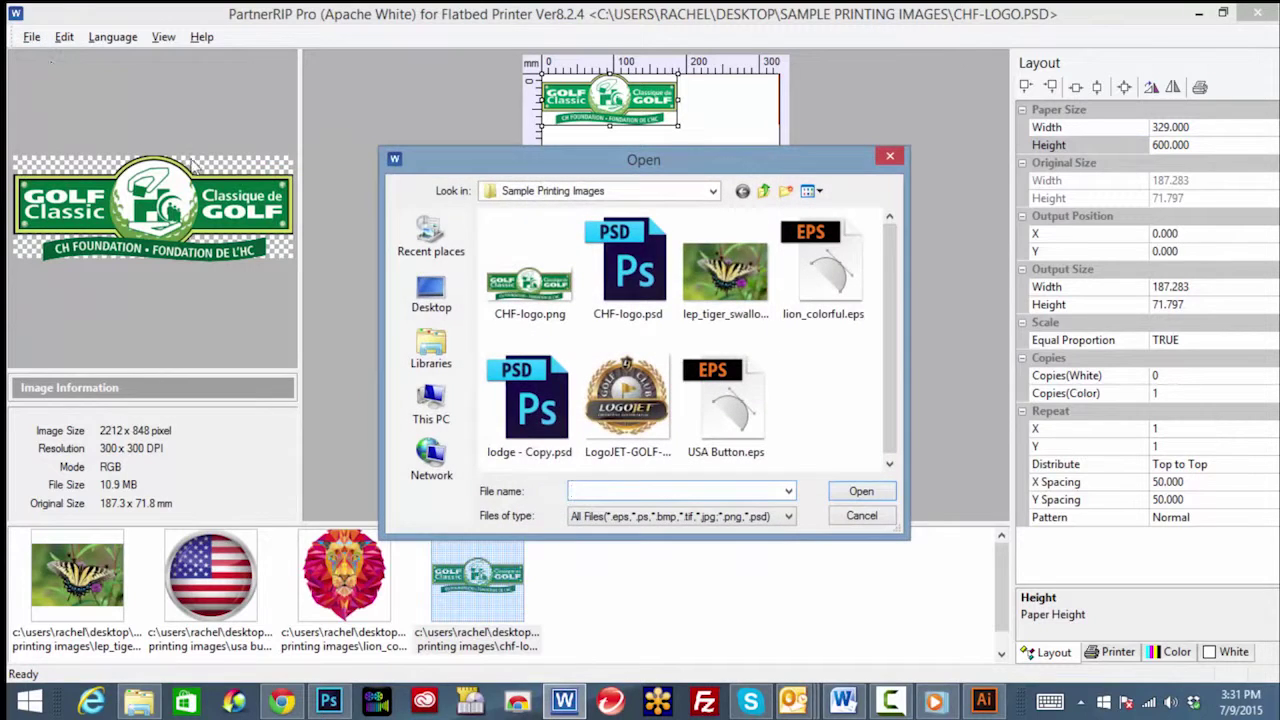
click(627, 400)
click(860, 491)
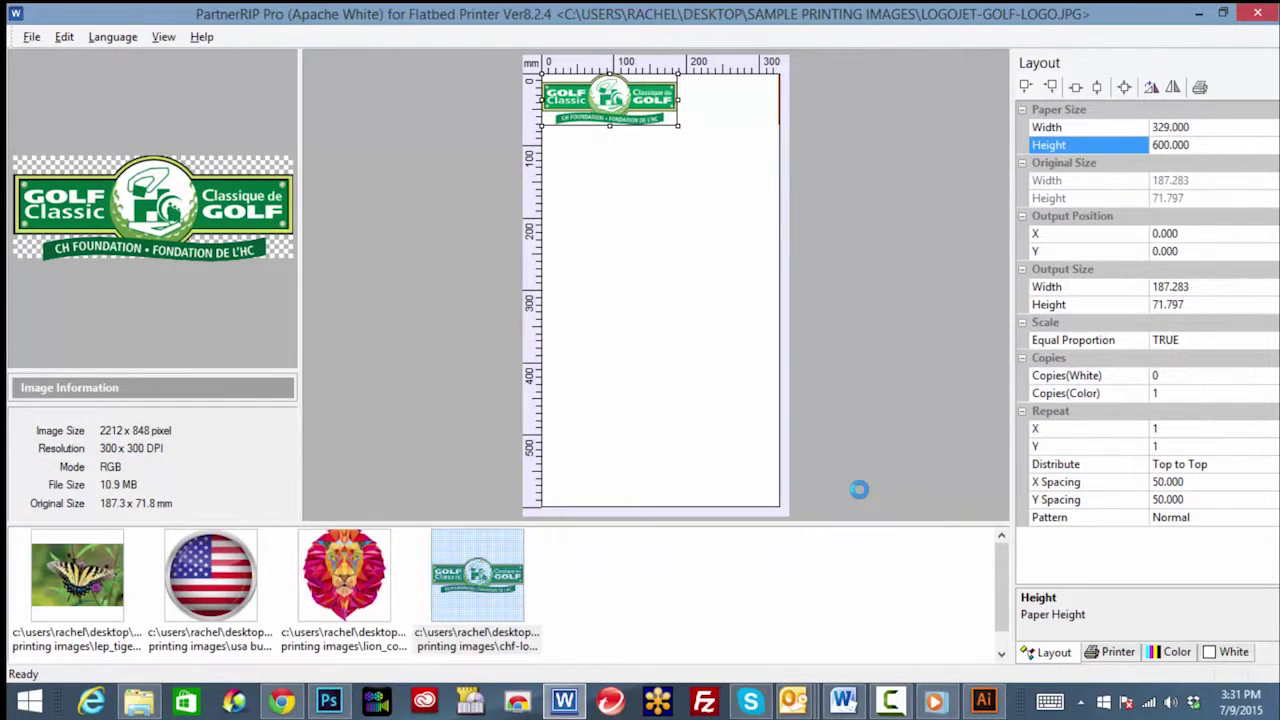
Preview the White view, enlarge the logo across the page width, then select the USA button image.
click(1218, 660)
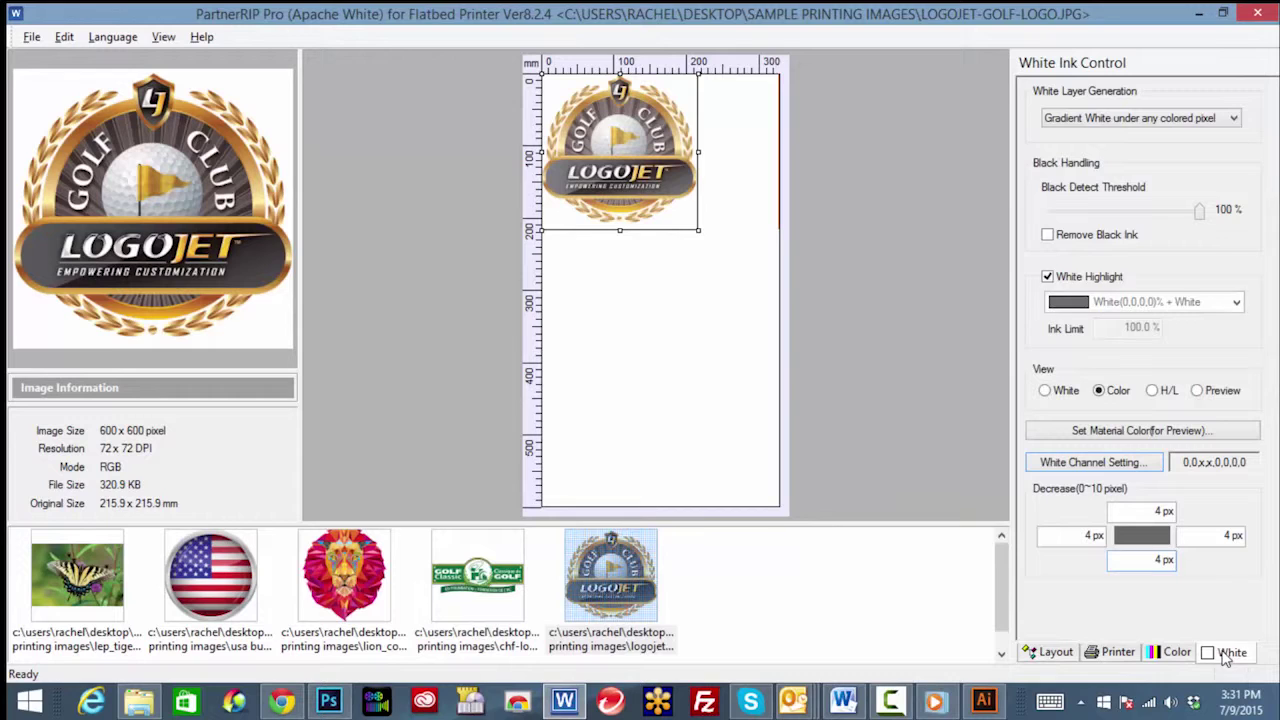
click(1045, 390)
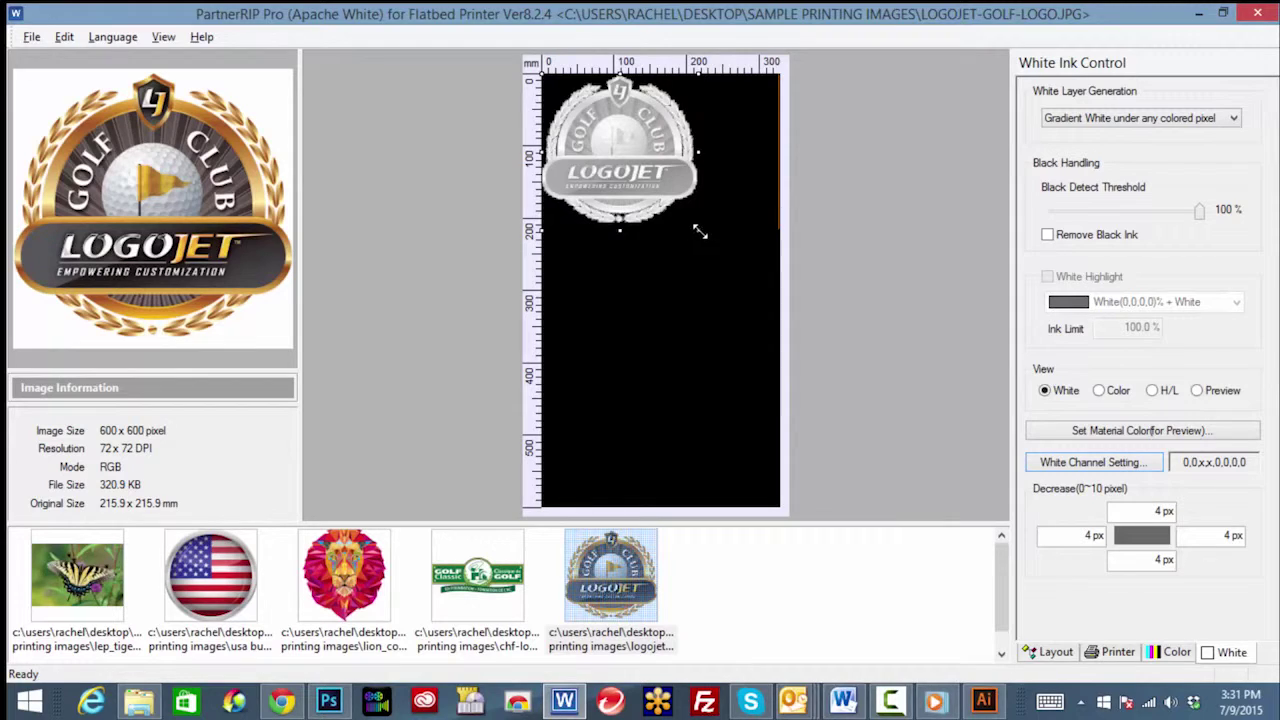
key(Caps_Lock)
drag(720, 257, 781, 322)
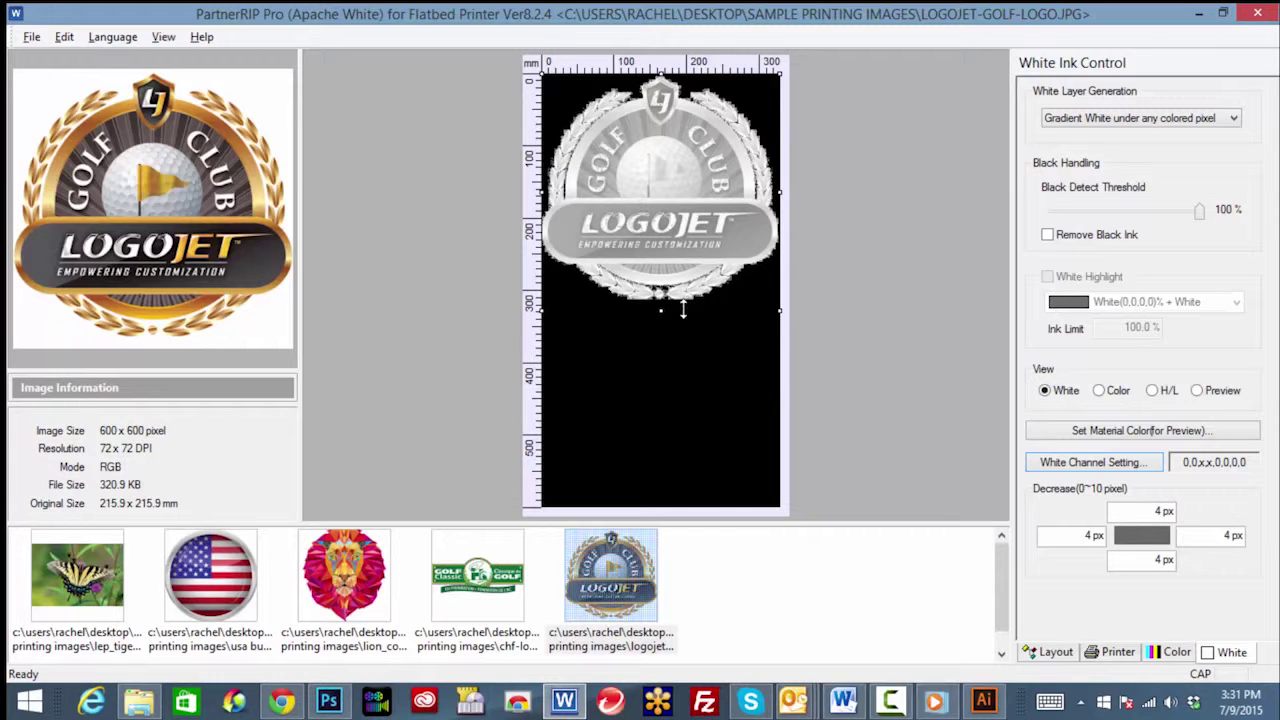
click(240, 575)
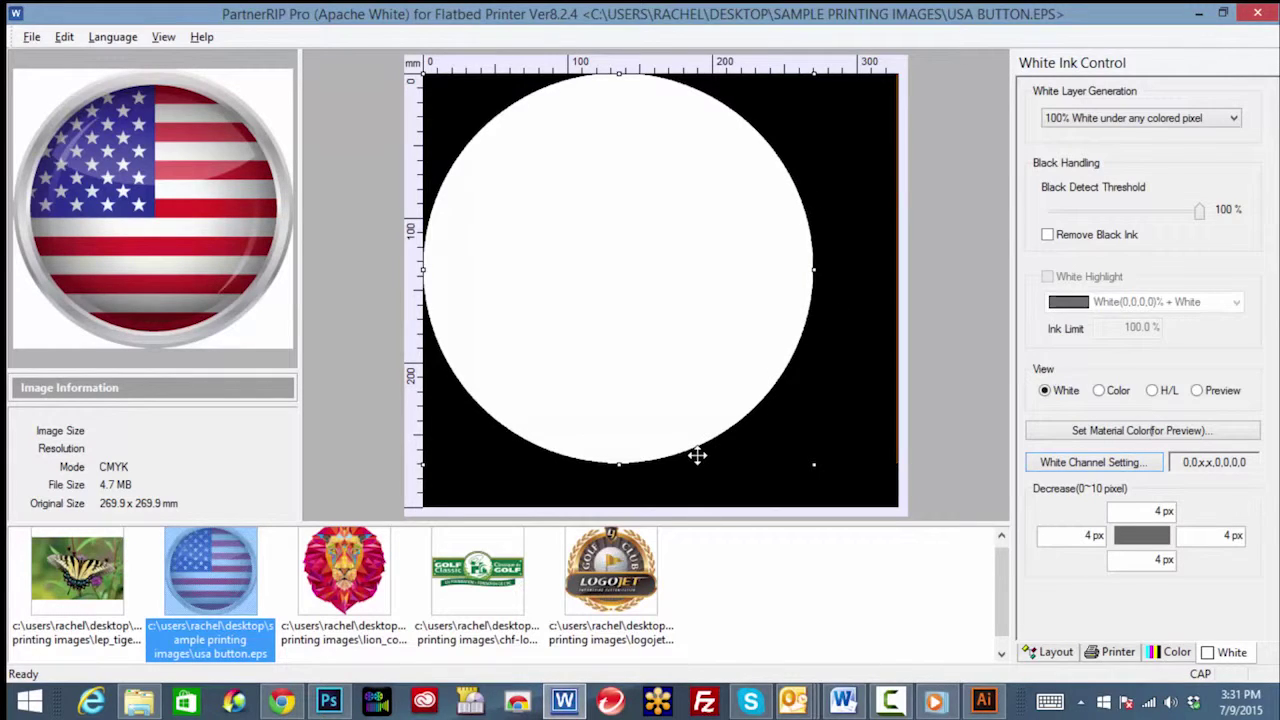
Open CHF-logo.psd, bringing up the 6×6 PGA logo layout with solid white squares.
click(32, 36)
click(43, 62)
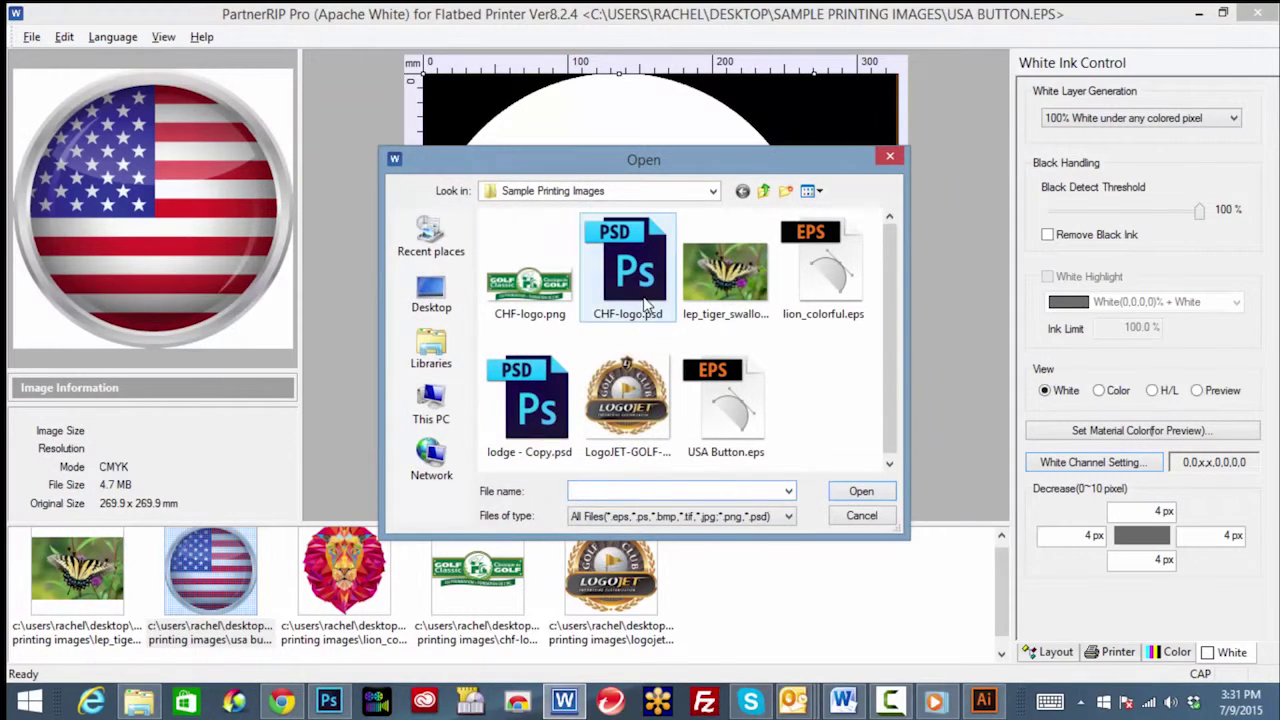
double_click(630, 290)
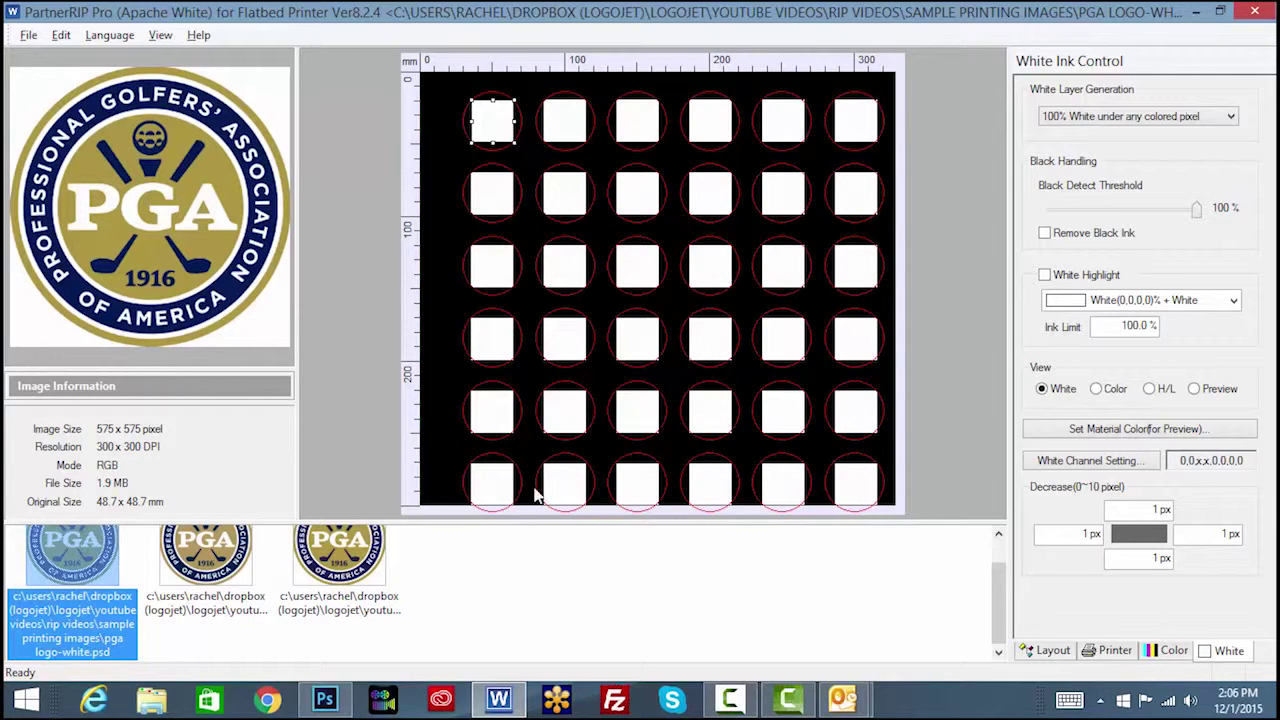
In Photoshop, select the PGA logo's white background with the Magic Wand and delete it.
click(324, 699)
click(23, 171)
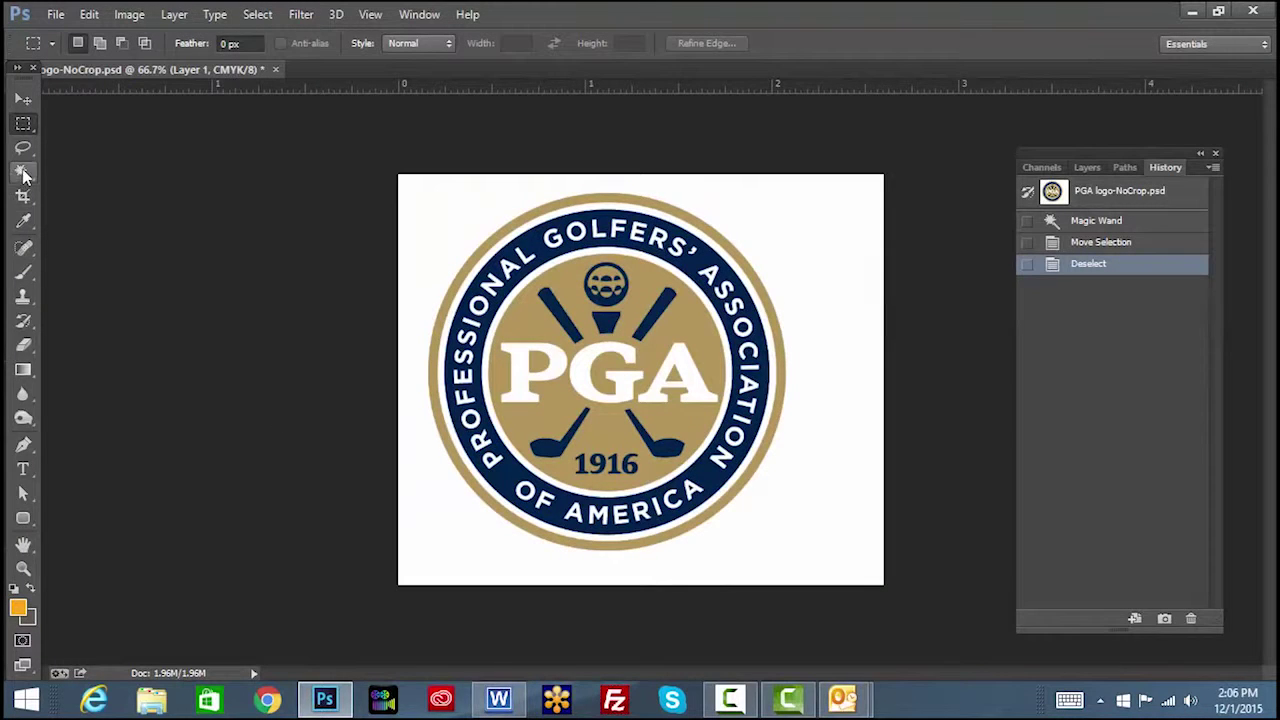
click(419, 232)
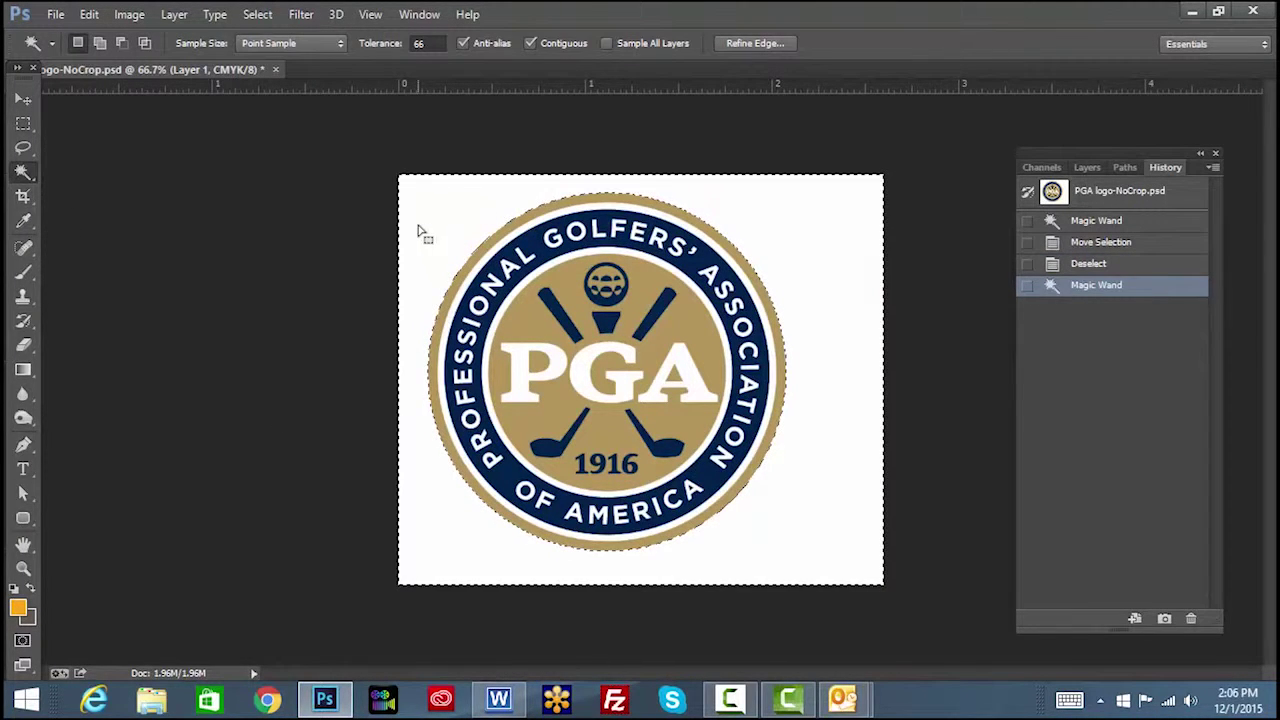
key(Delete)
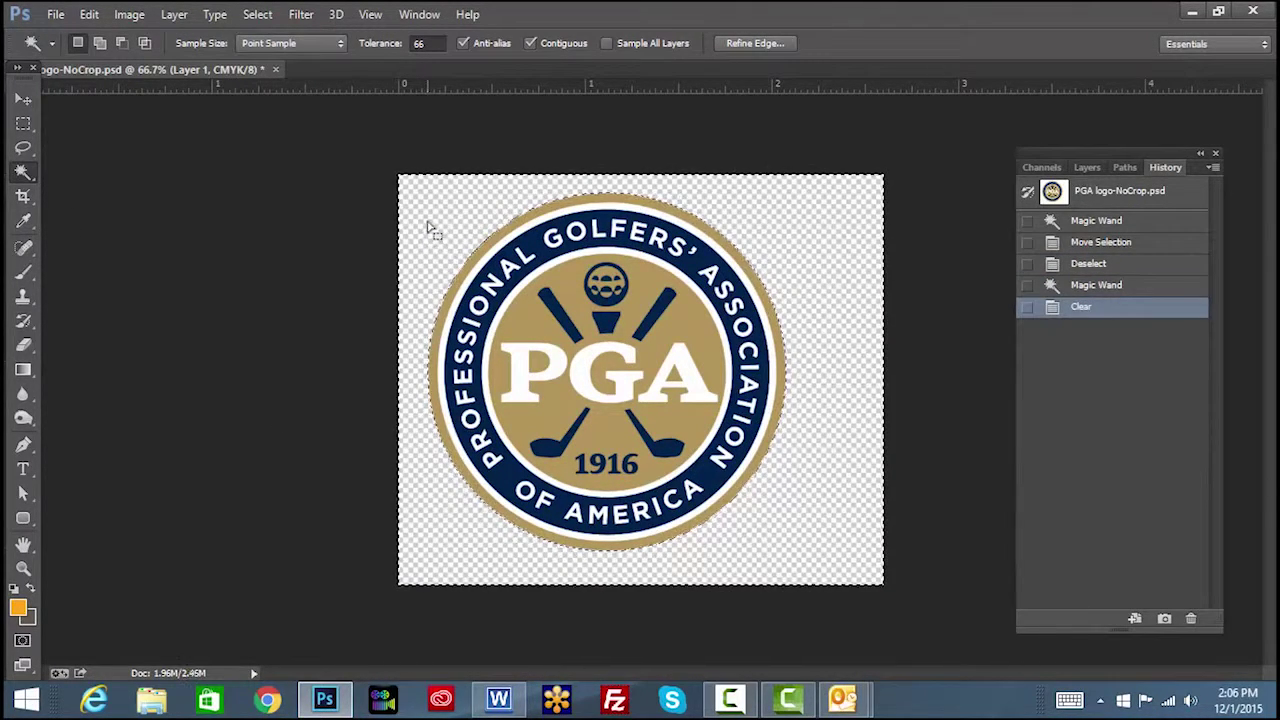
Crop the image tight around the logo, then load pga logo.psd back into PartnerRIP.
key(c)
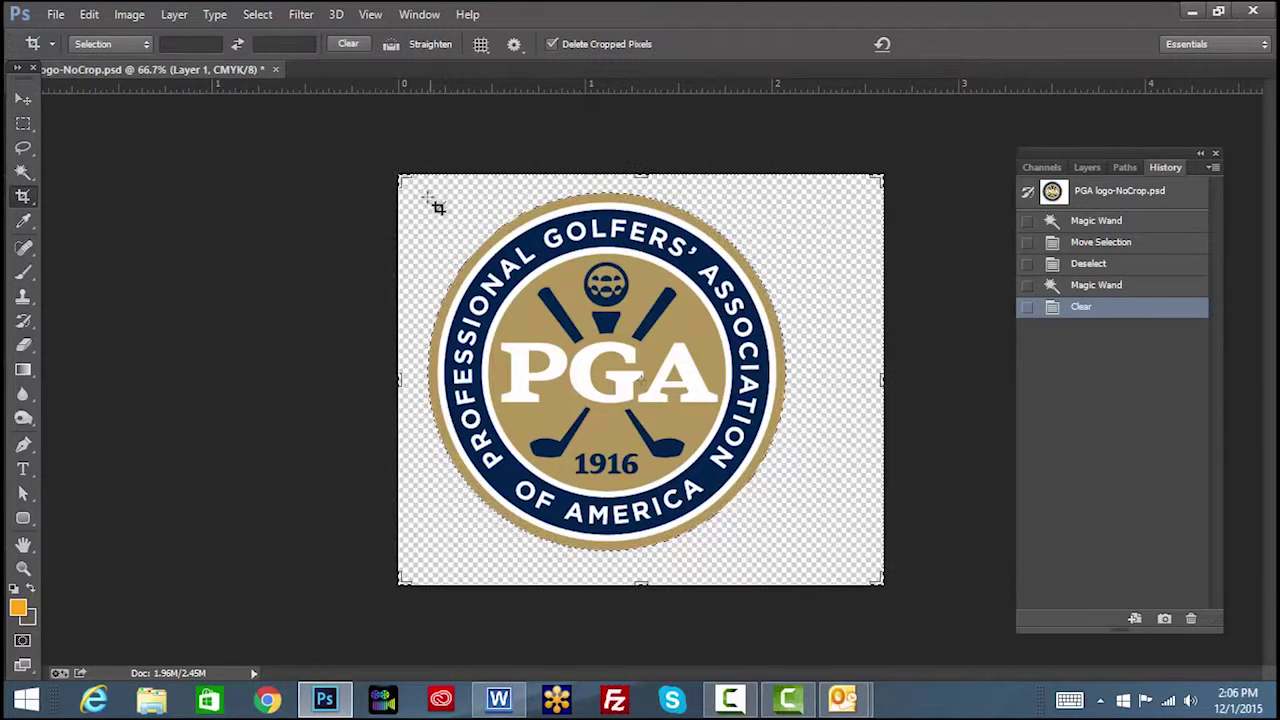
drag(428, 199, 1006, 551)
key(Return)
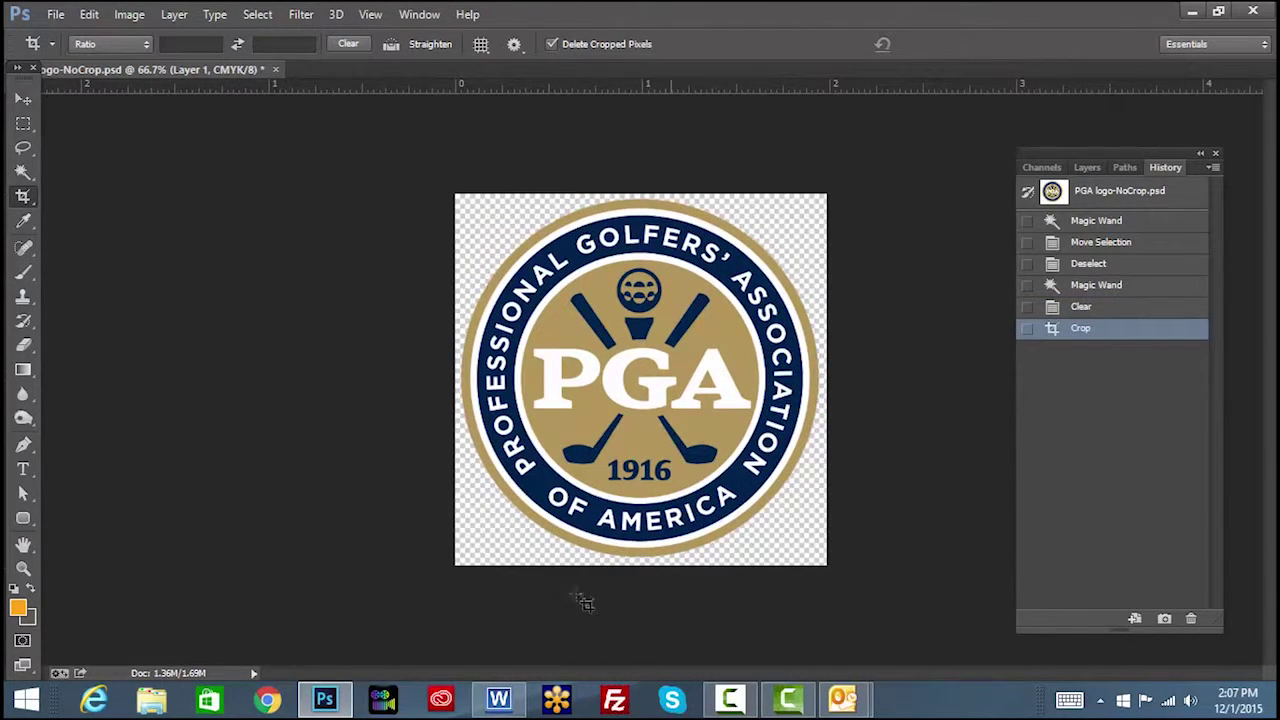
click(503, 707)
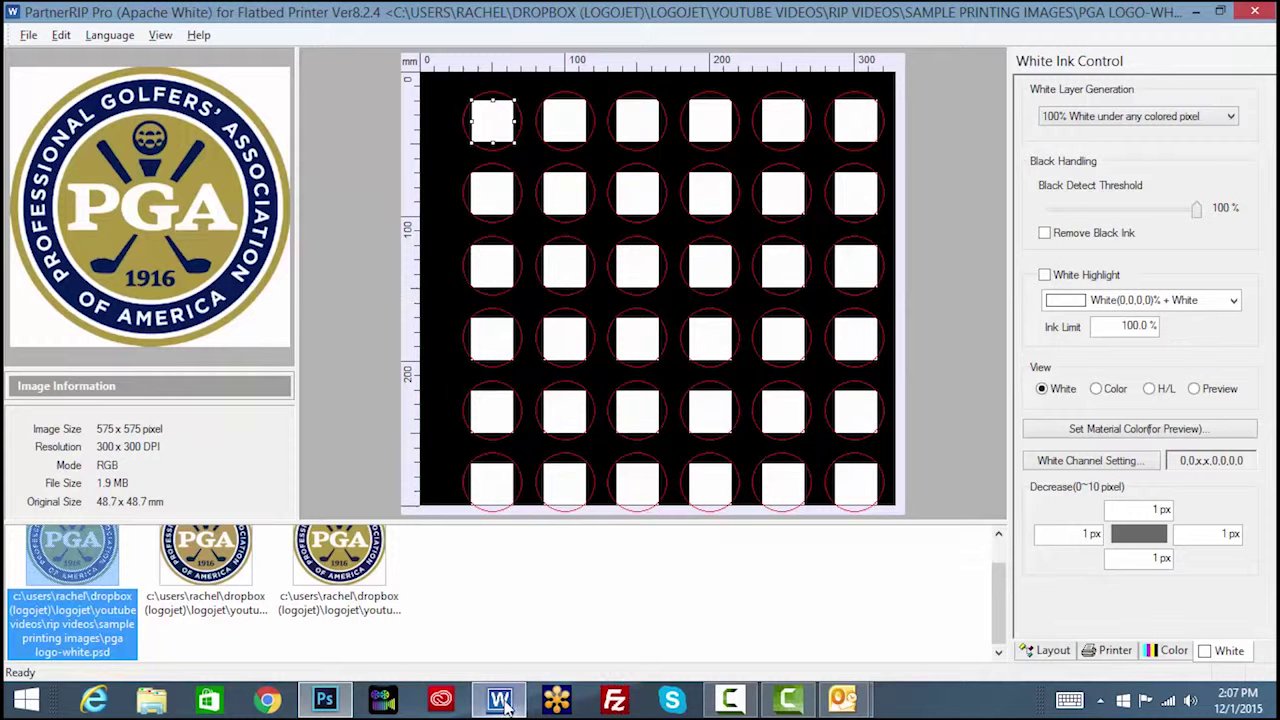
click(342, 553)
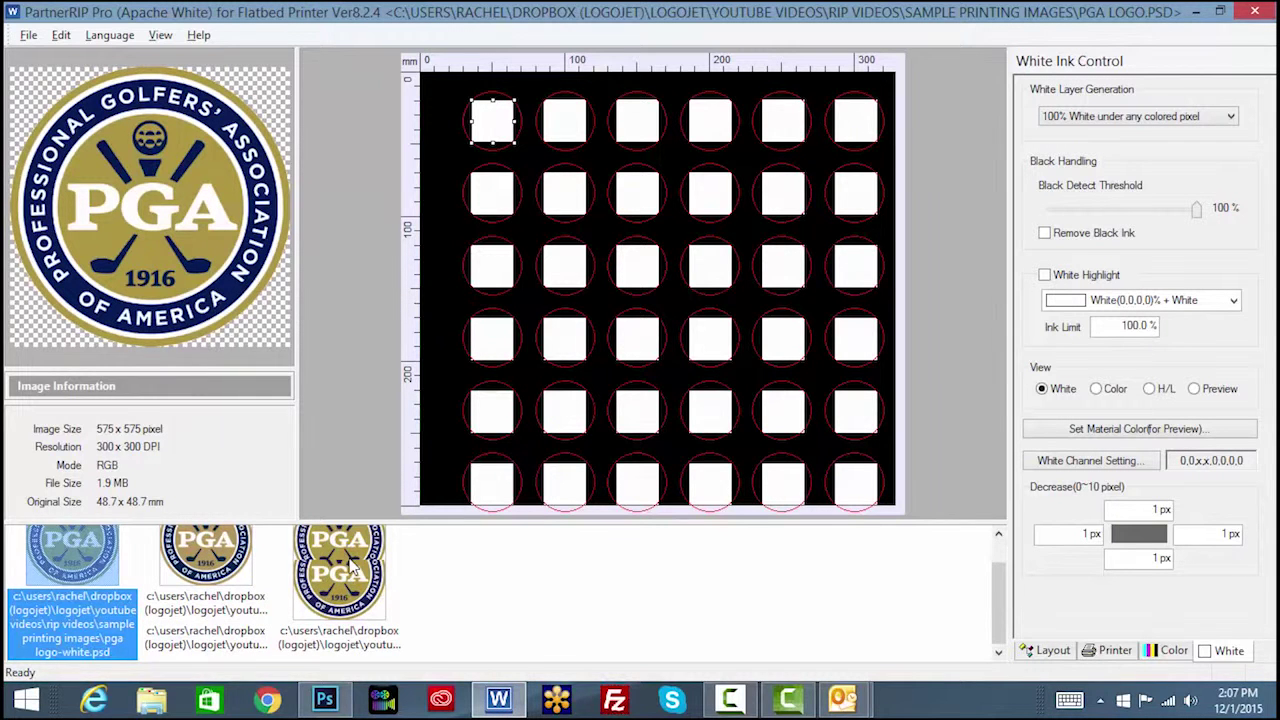